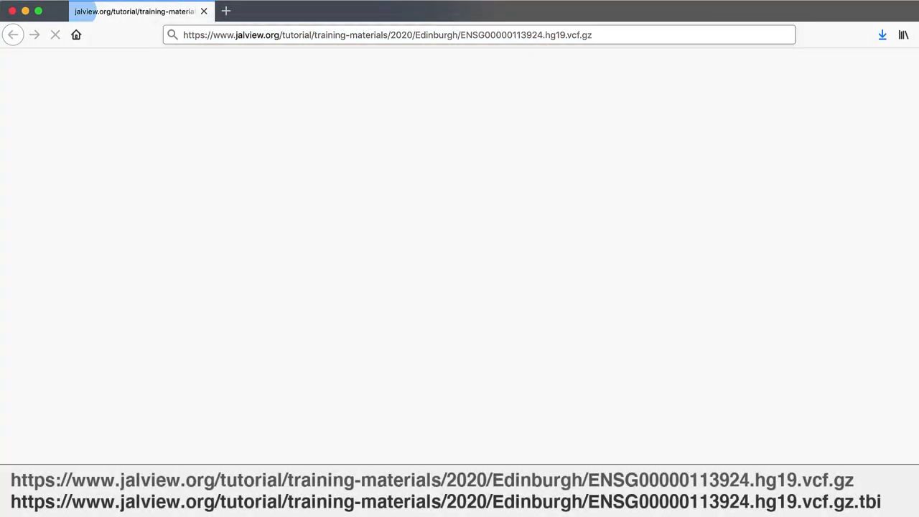
Save ENSG00000113924.hg19.vcf.gz, then download its .vcf.gz.tbi index from the pasted URL
click(576, 331)
key(super+l)
key(super+v)
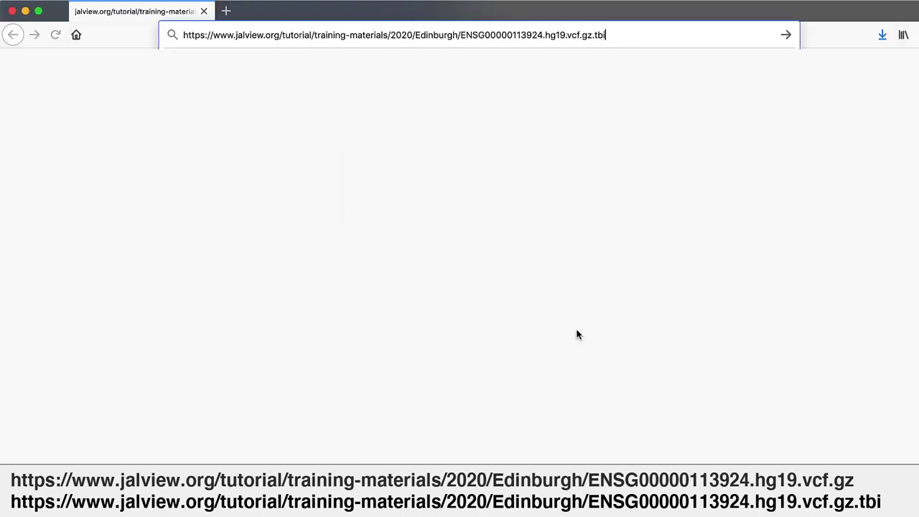
key(Return)
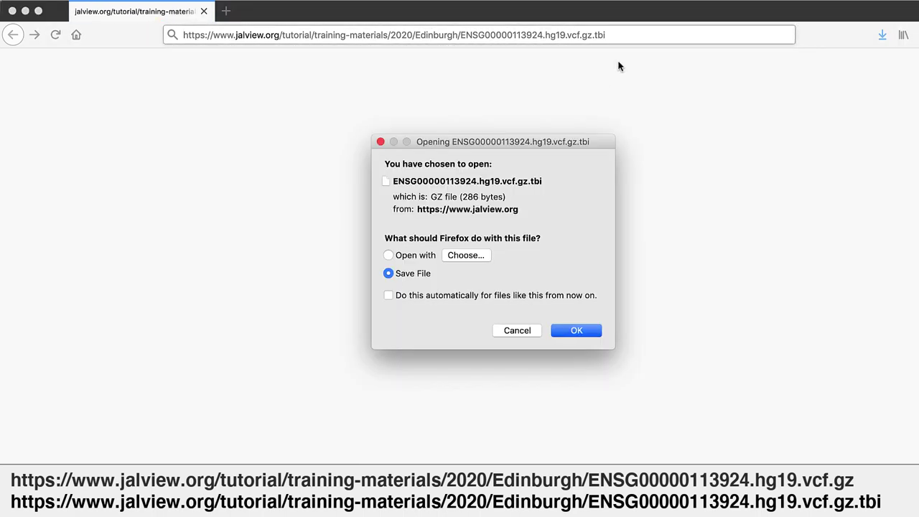
click(578, 330)
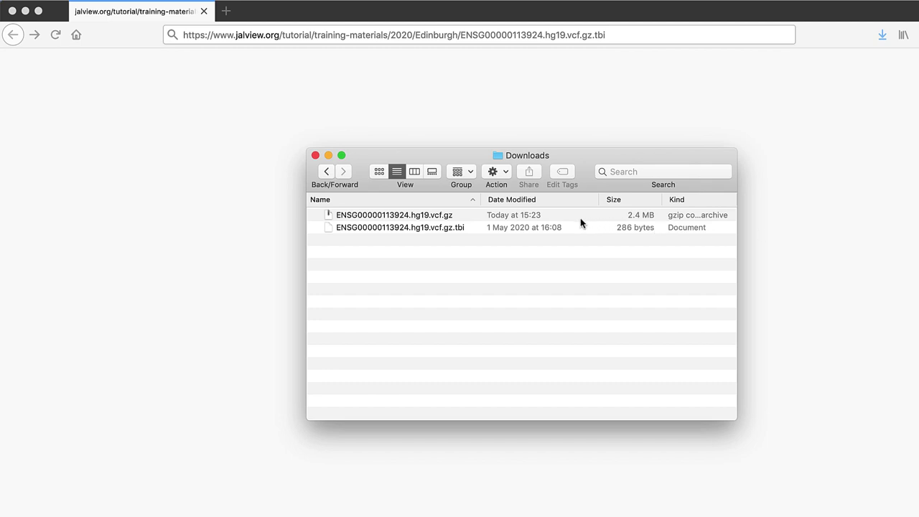
Decompress ENSG00000113924.hg19.vcf.gz in Downloads with Archive Utility
click(437, 219)
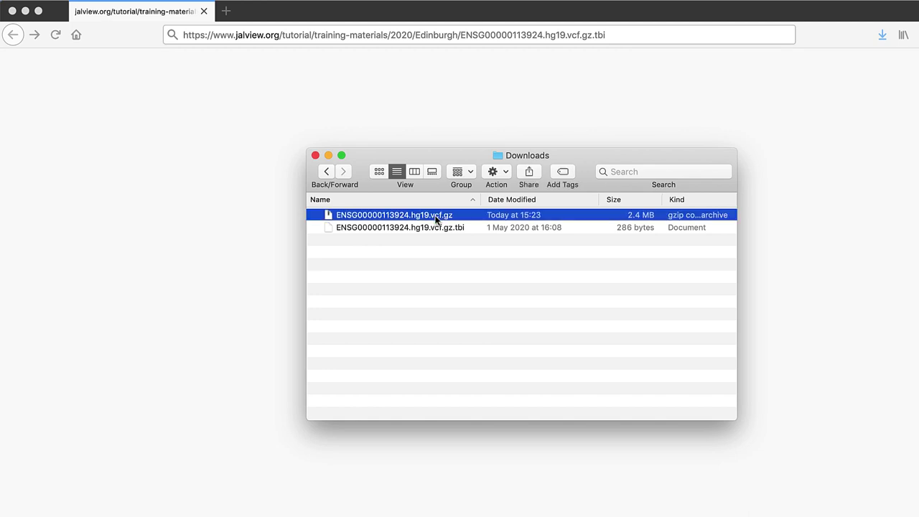
double_click(436, 218)
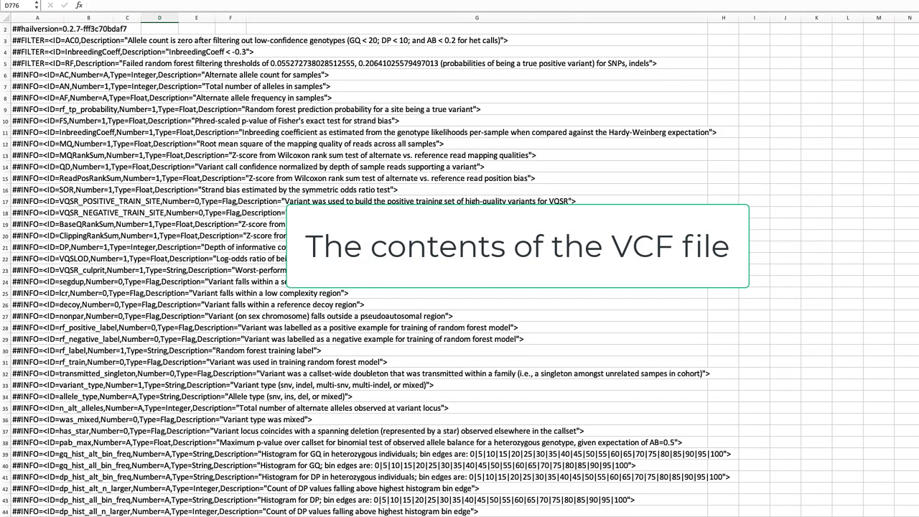
Scroll the VCF's ##INFO header rows in Excel down to the Finnish allele count and frequency fields
scroll(367, 270, down, 5)
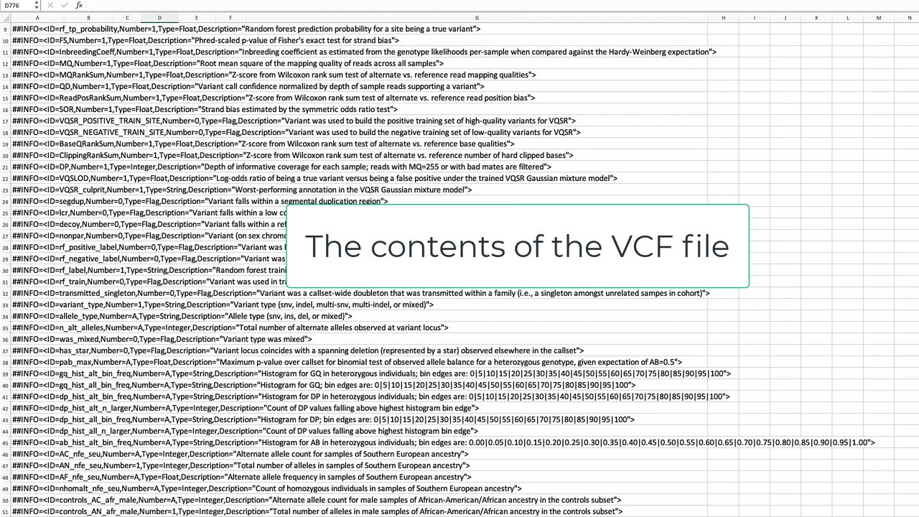
scroll(367, 270, down, 8)
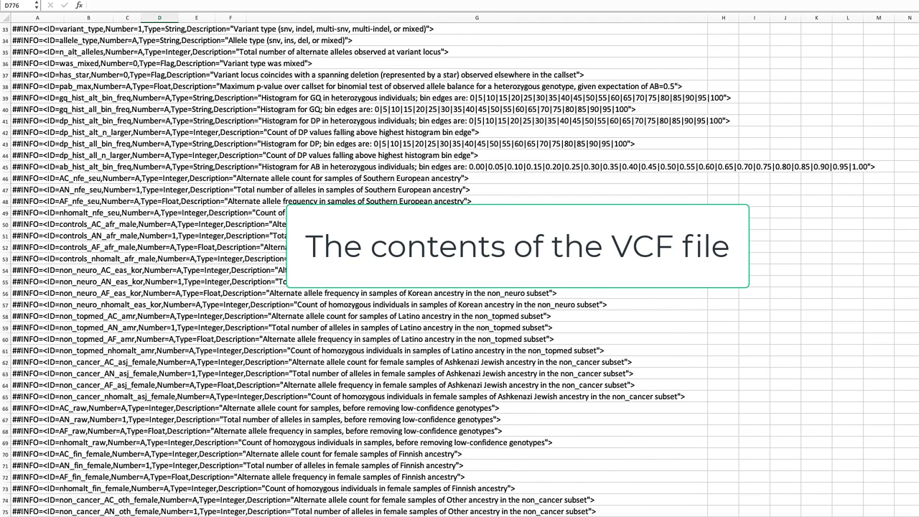
scroll(367, 270, down, 9)
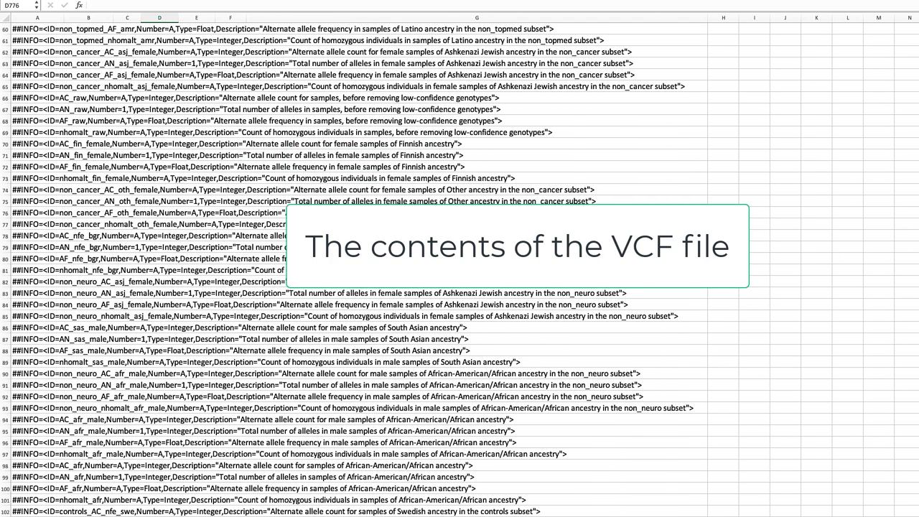
scroll(367, 270, down, 1)
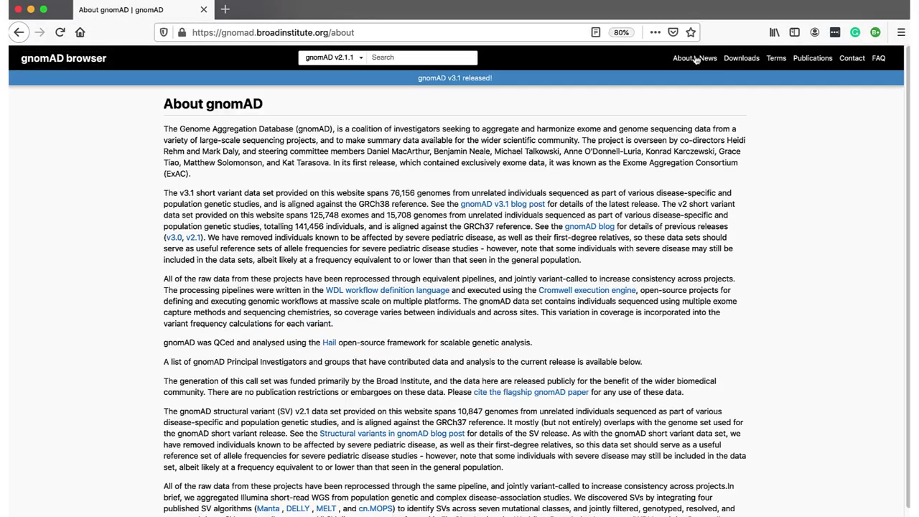
Go to the gnomAD Downloads page from the navigation bar
click(750, 59)
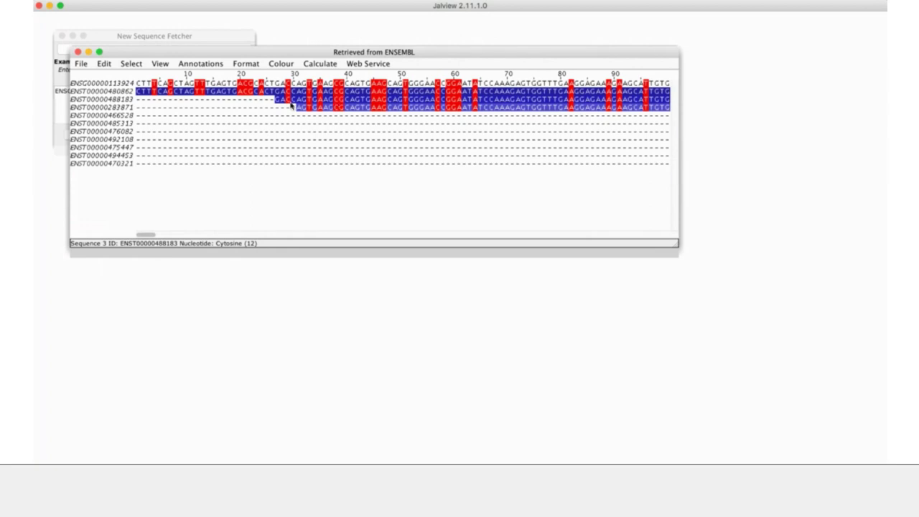
Load ENSG00000113924.hg19.vcf.gz.tbi from Downloads as a VCF file onto the Ensembl sequences
click(81, 64)
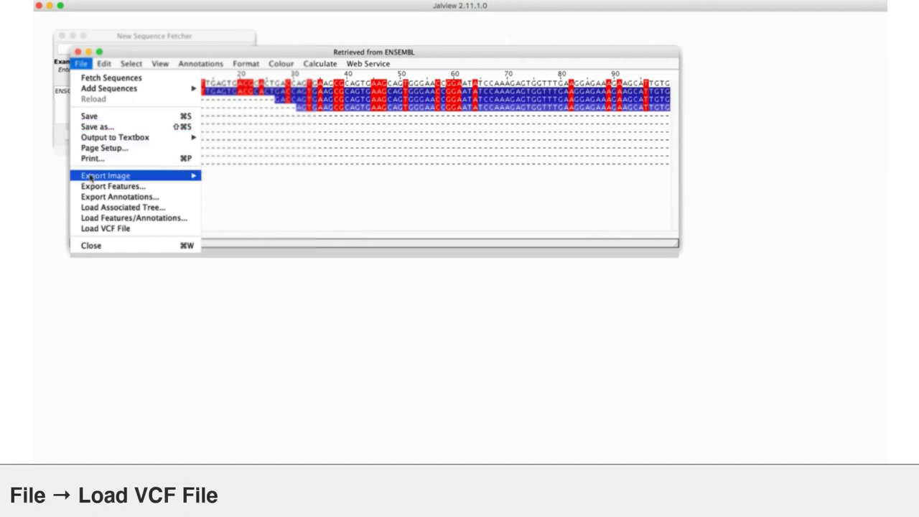
click(97, 229)
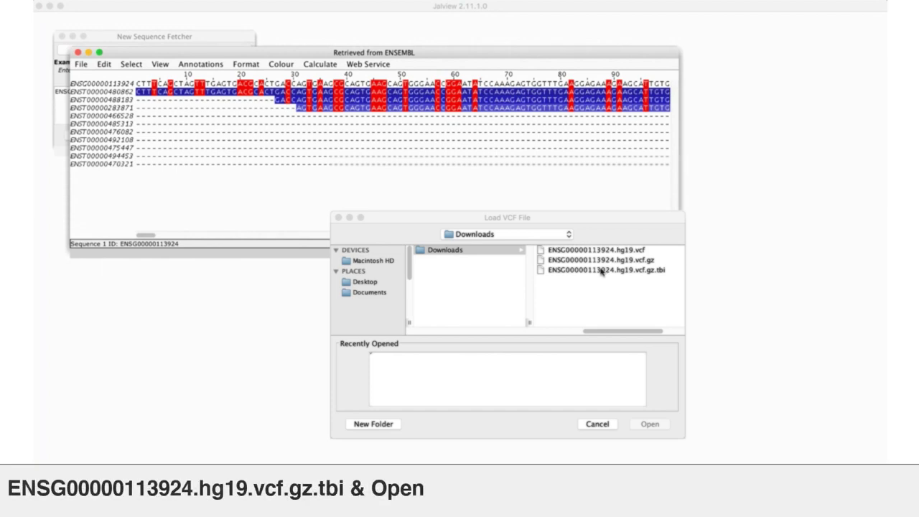
click(602, 271)
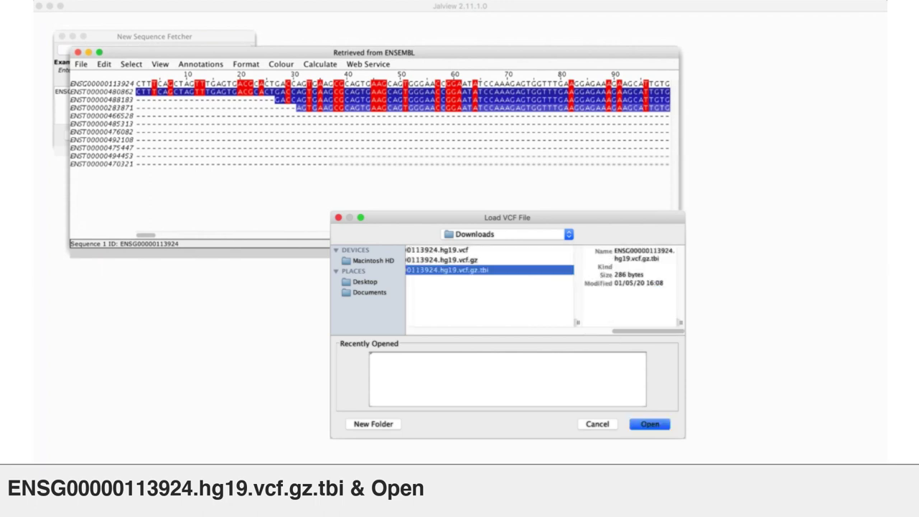
click(637, 423)
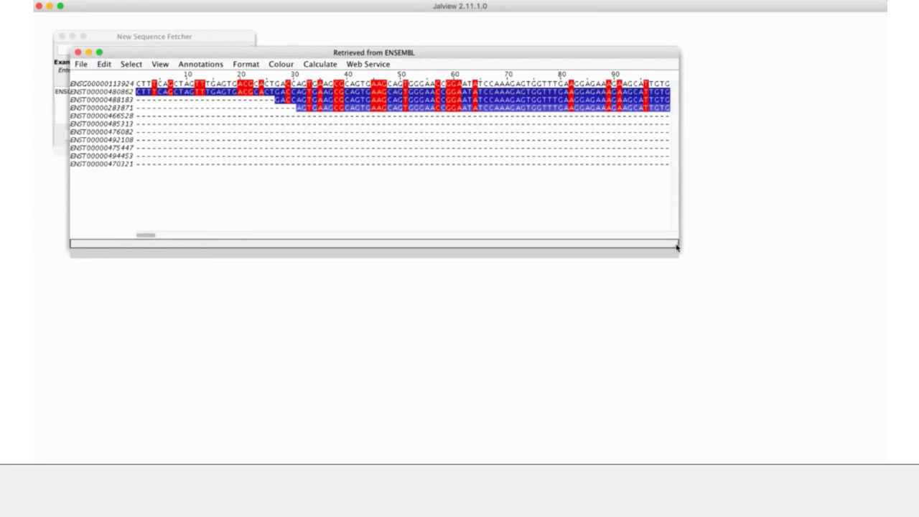
Widen the alignment window and place an enlarged Feature Settings dialog to its right
drag(677, 250, 747, 204)
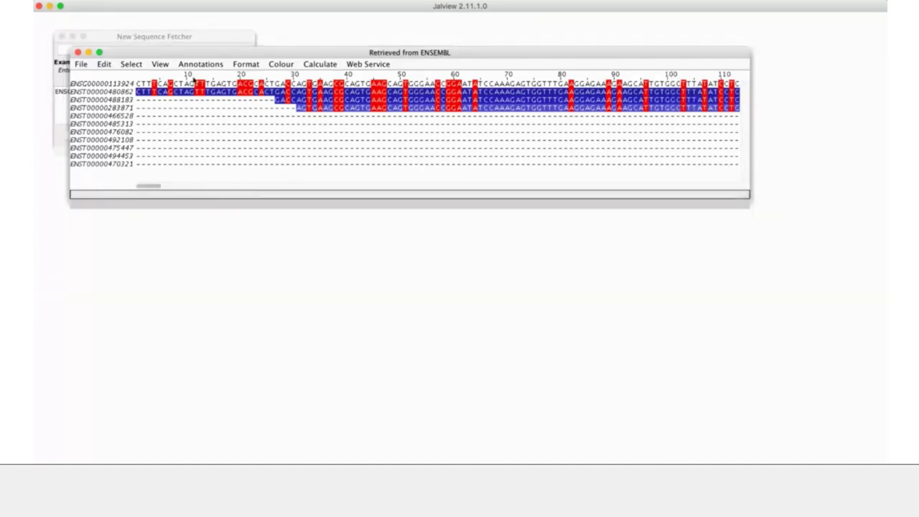
click(161, 65)
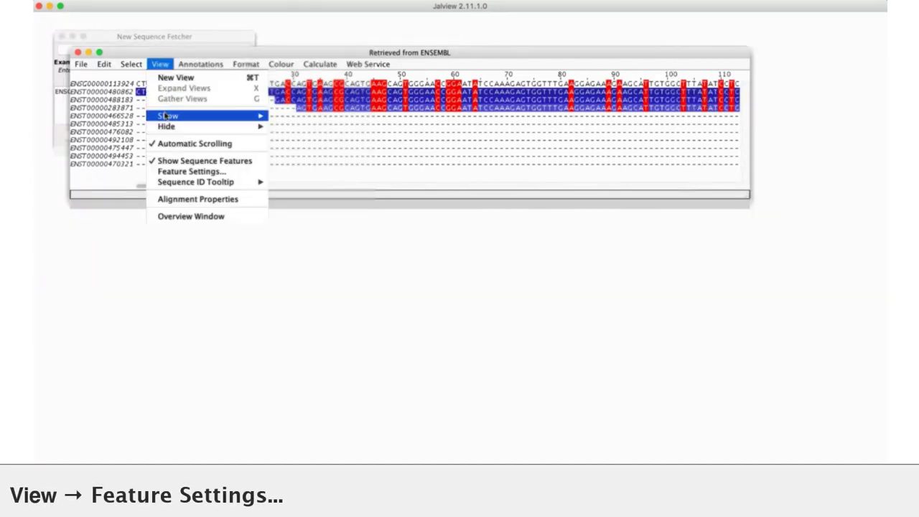
click(170, 171)
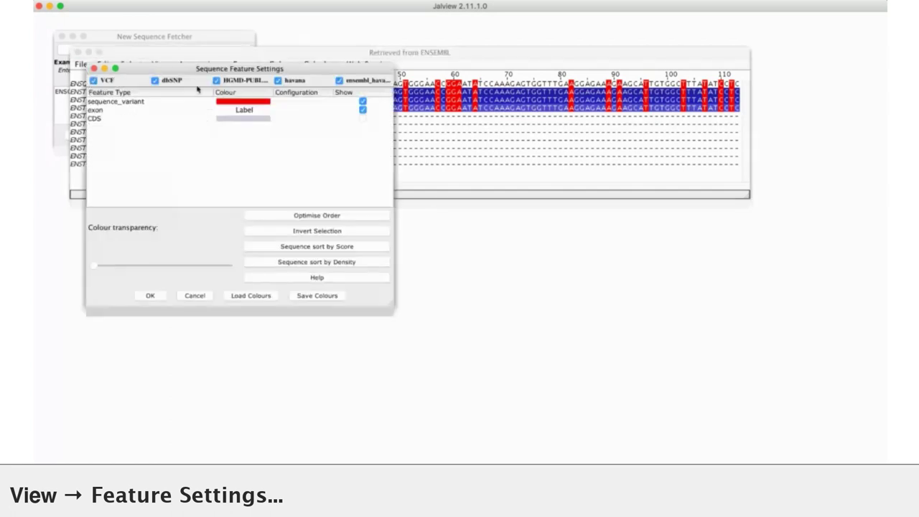
drag(608, 242, 613, 241)
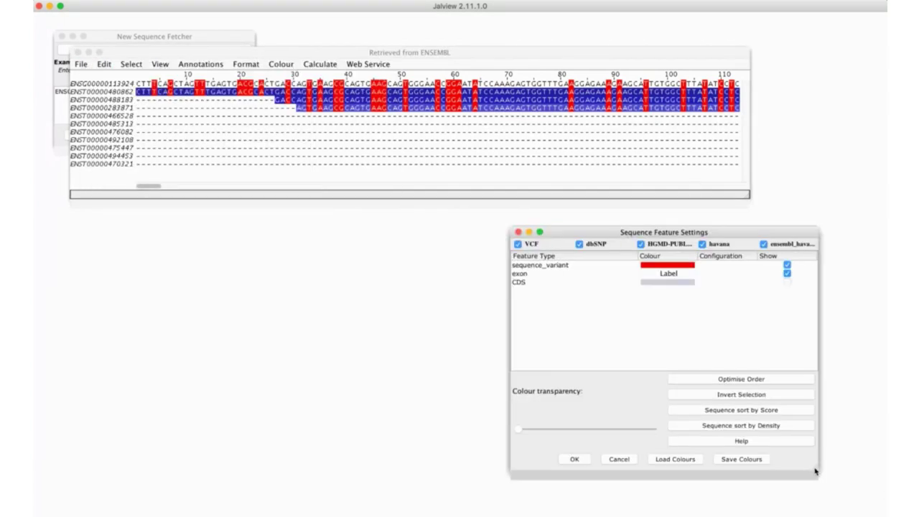
drag(814, 470, 856, 509)
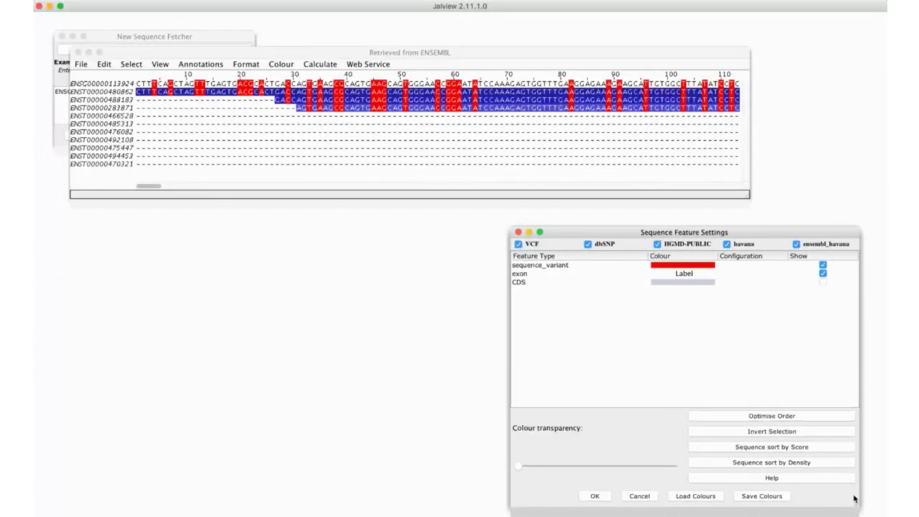
drag(753, 232, 734, 223)
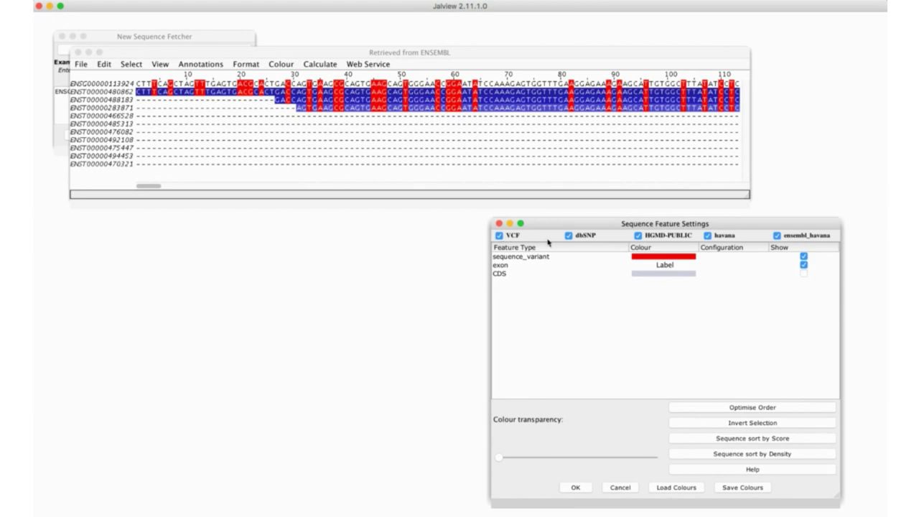
Untick dbSNP, HGMD-PUBLIC, havana and ensembl_havana so only VCF variants stay shown
click(568, 235)
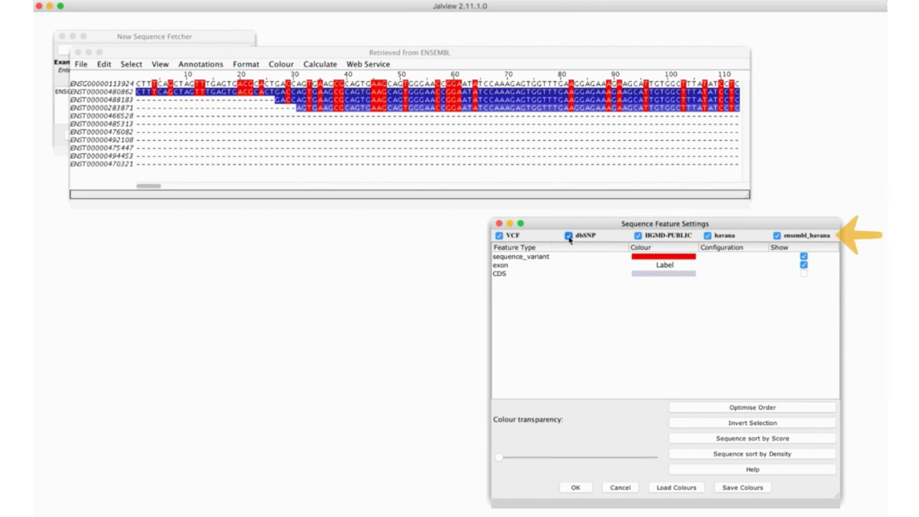
click(638, 236)
click(708, 237)
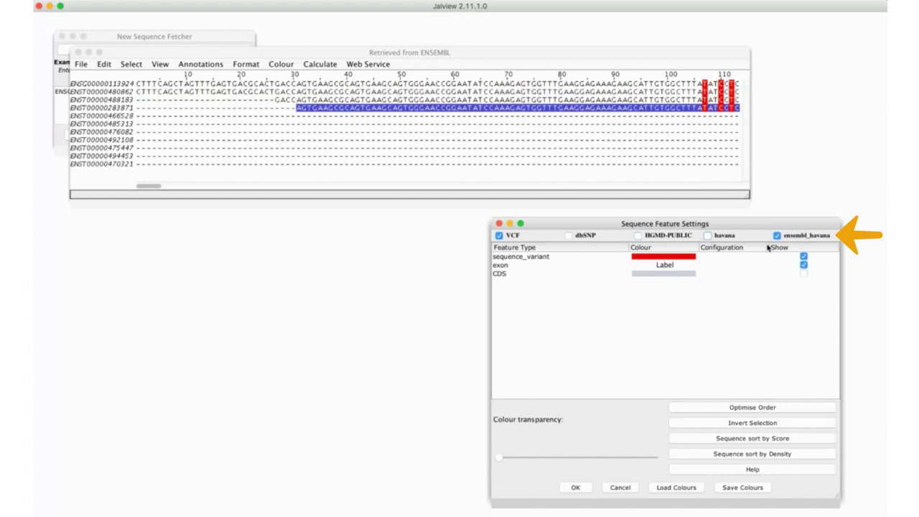
click(777, 235)
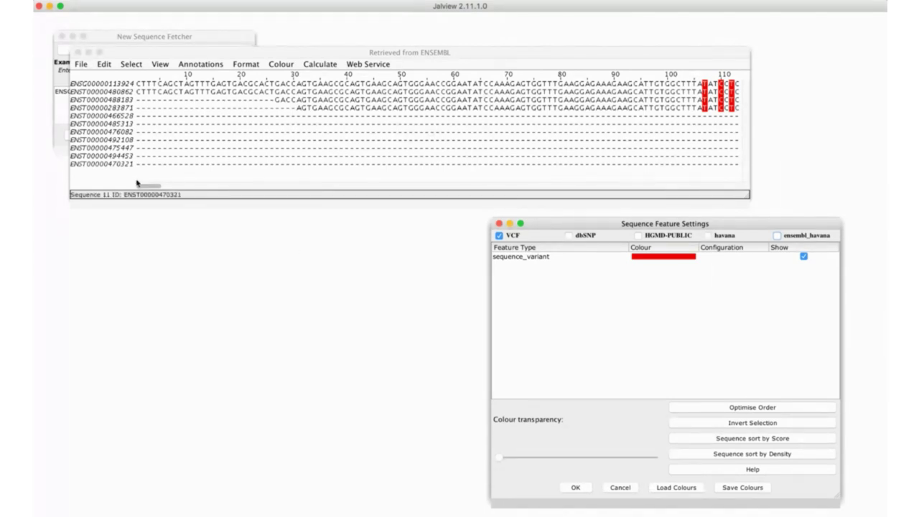
drag(137, 184, 260, 195)
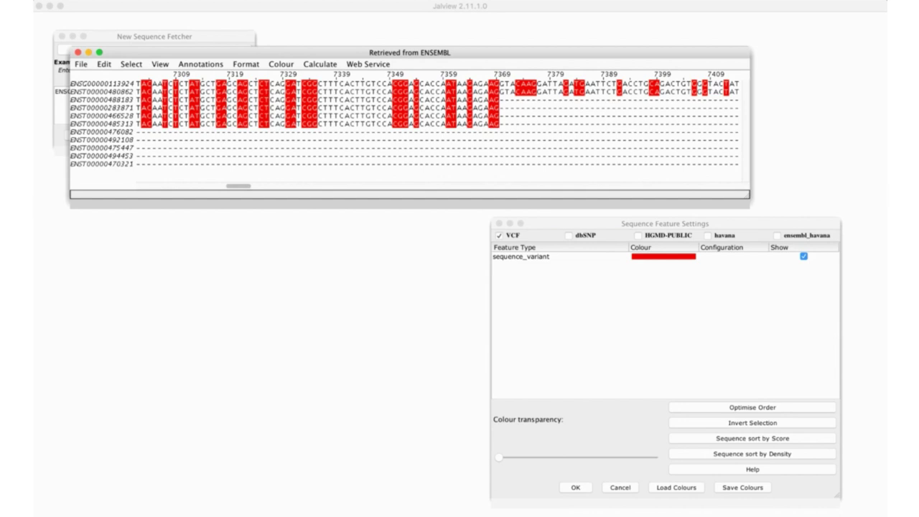
Hide all alignment columns that lack sequence_variant features
click(548, 367)
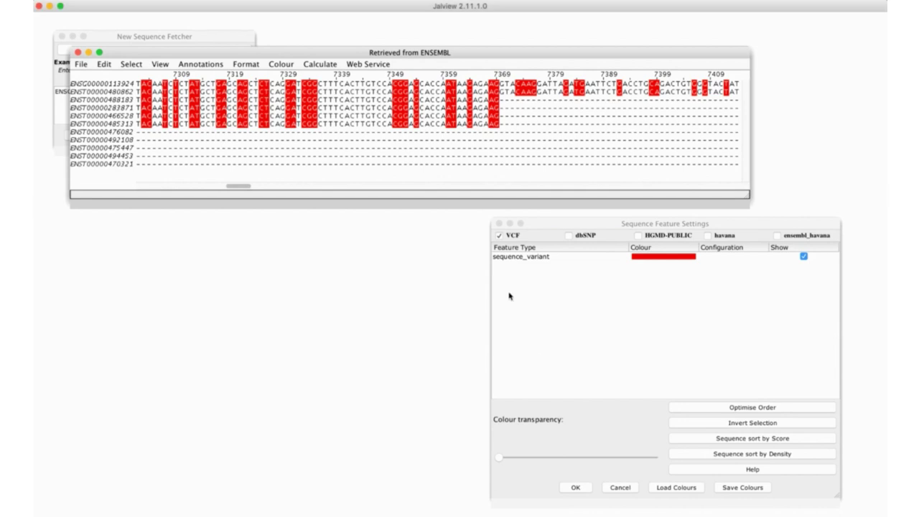
click(514, 259)
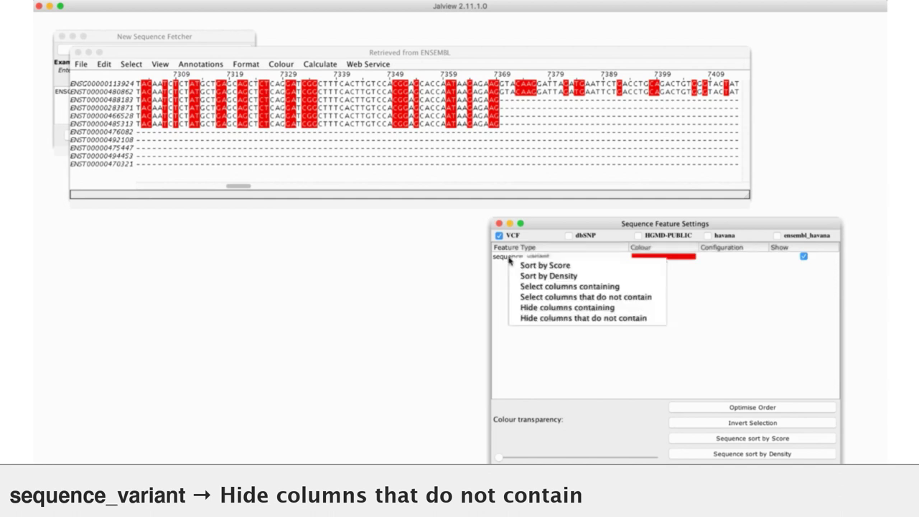
click(535, 319)
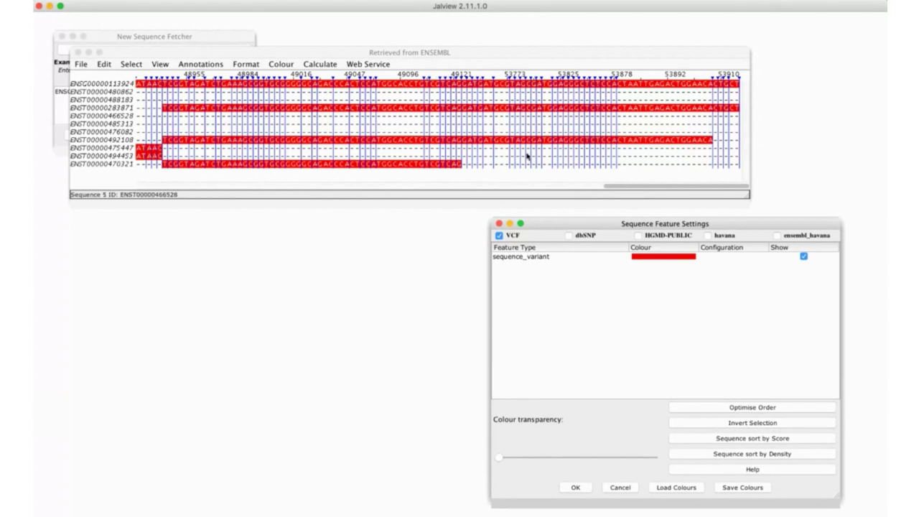
drag(662, 187, 222, 210)
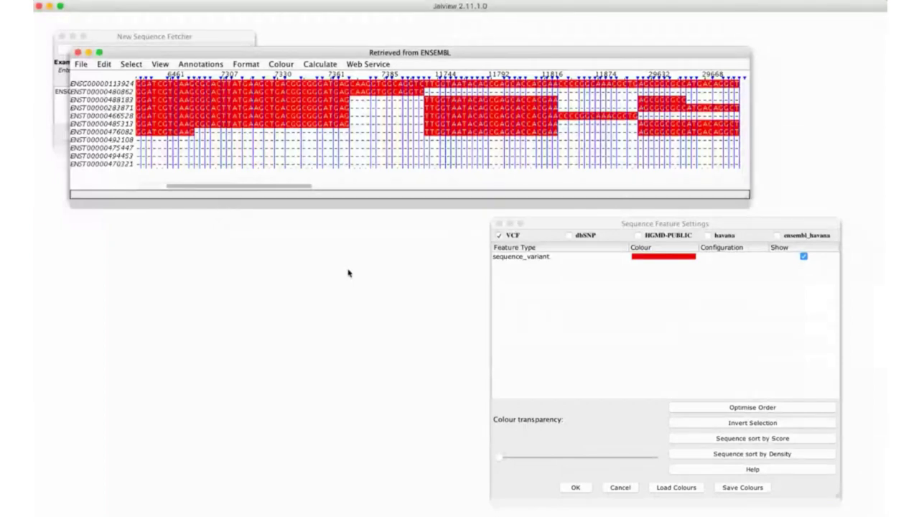
Raise the feature colour transparency so bases show through the red variant sites
click(500, 461)
mouse_move(502, 463)
mouse_down()
mouse_move(607, 449)
mouse_move(612, 460)
mouse_move(661, 460)
mouse_move(495, 460)
mouse_move(659, 464)
mouse_move(499, 468)
mouse_up()
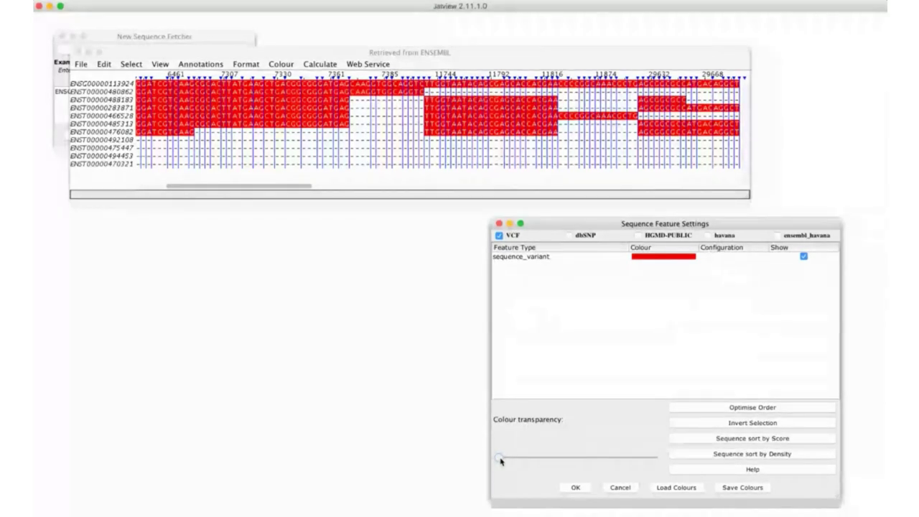
drag(501, 460, 652, 463)
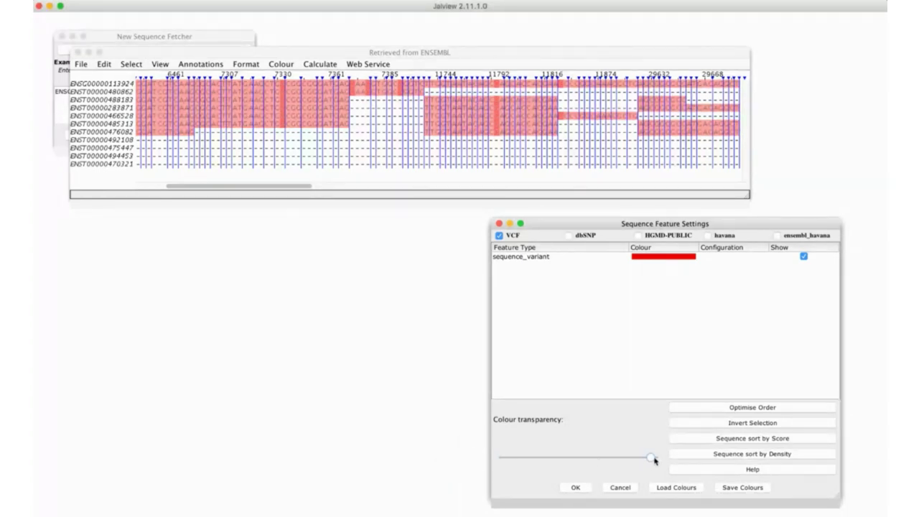
Scroll along the alignment and inspect the variant details at several positions
mouse_move(492, 130)
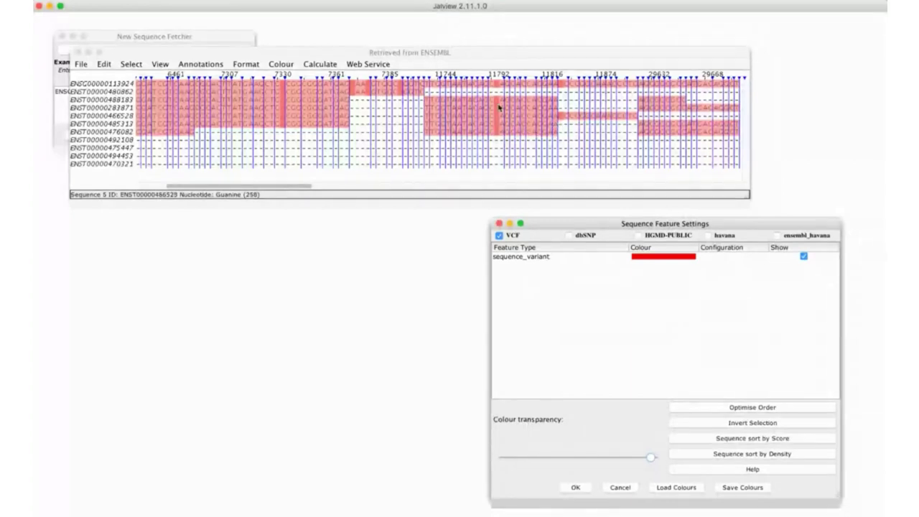
drag(280, 188, 377, 188)
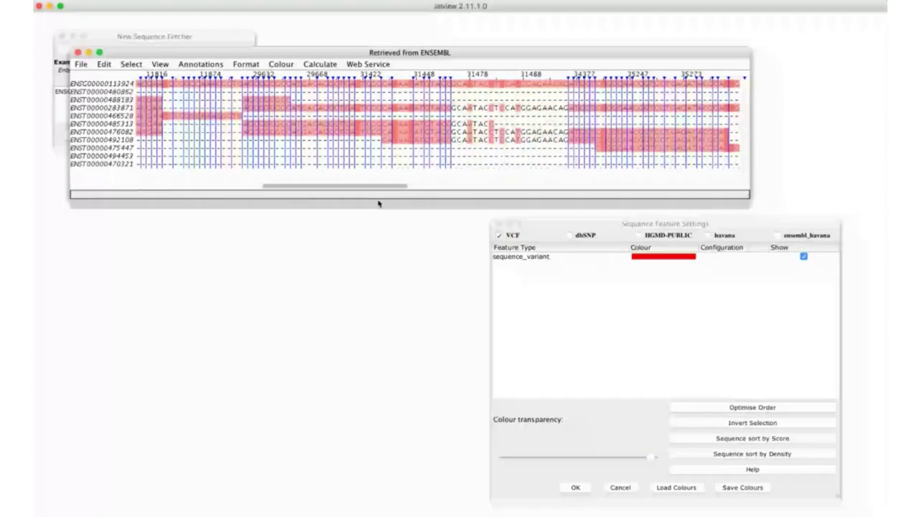
mouse_move(397, 135)
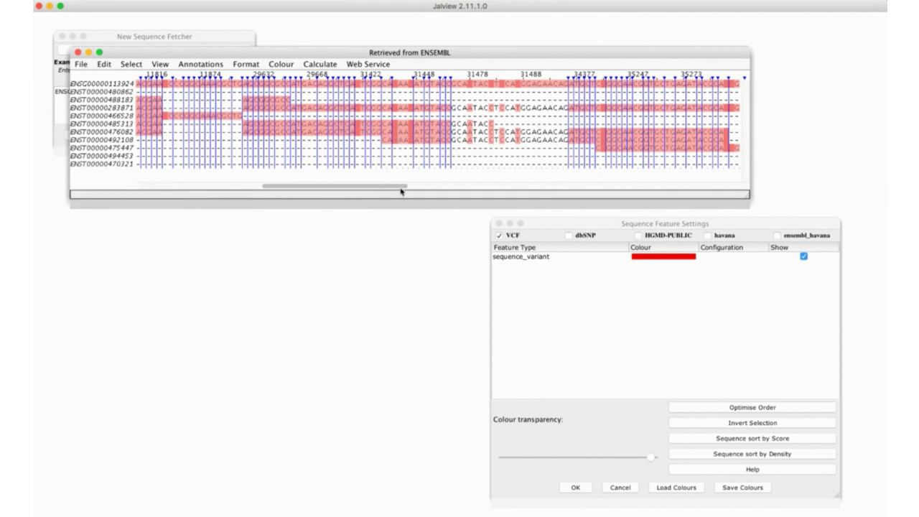
drag(402, 191, 592, 206)
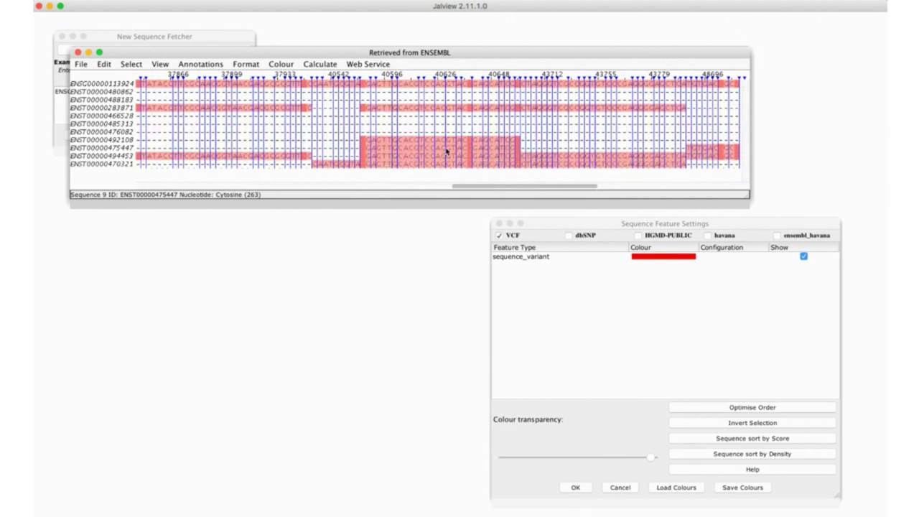
mouse_move(363, 153)
drag(427, 191, 191, 188)
mouse_move(269, 133)
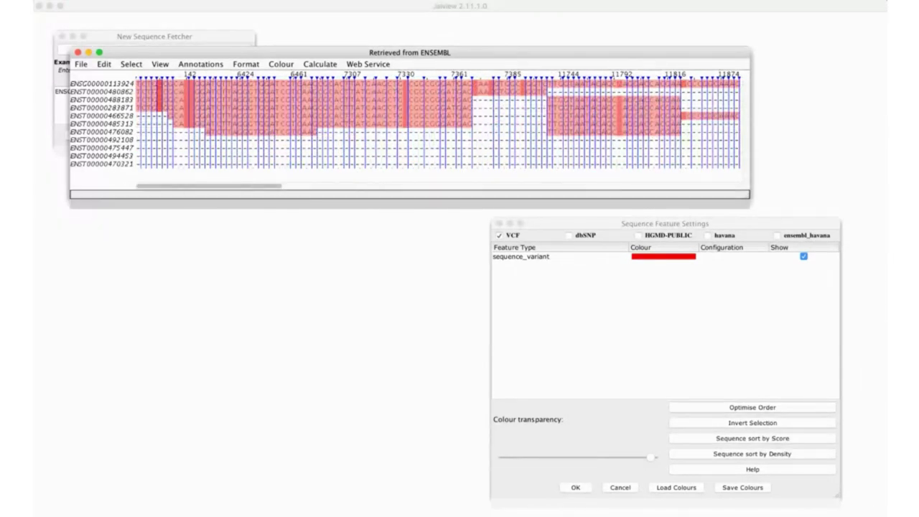
click(362, 302)
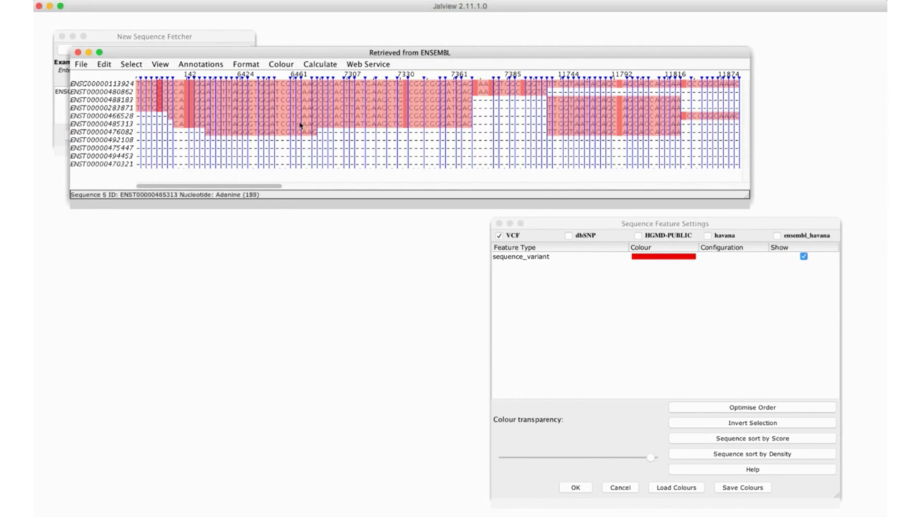
mouse_move(296, 129)
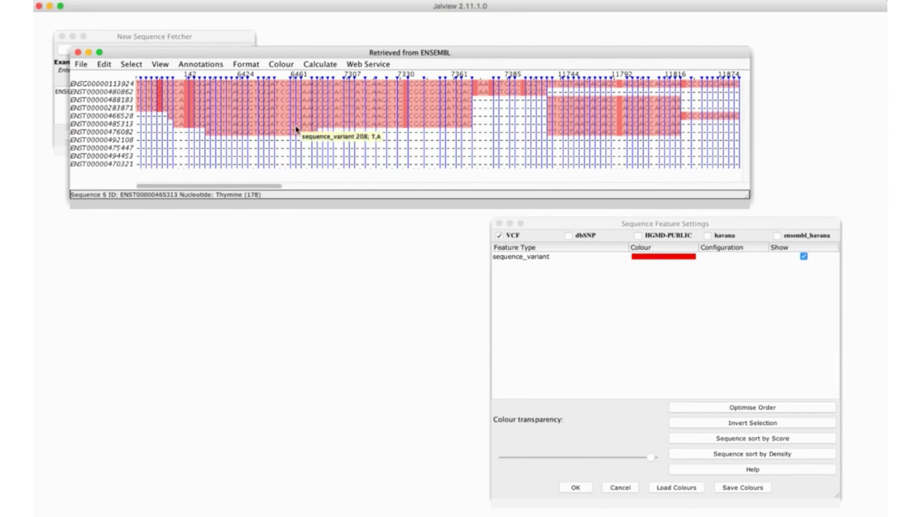
Reveal all hidden columns in the alignment
right_click(266, 77)
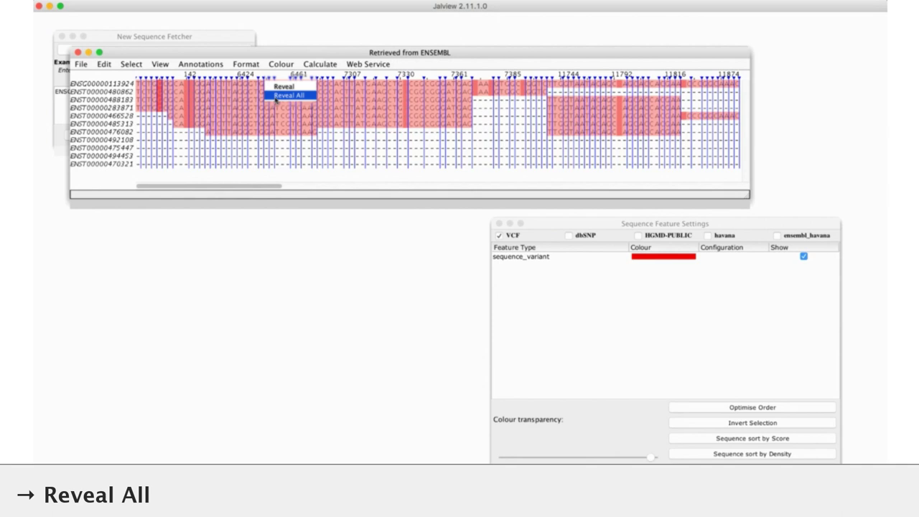
click(293, 94)
drag(140, 190, 529, 195)
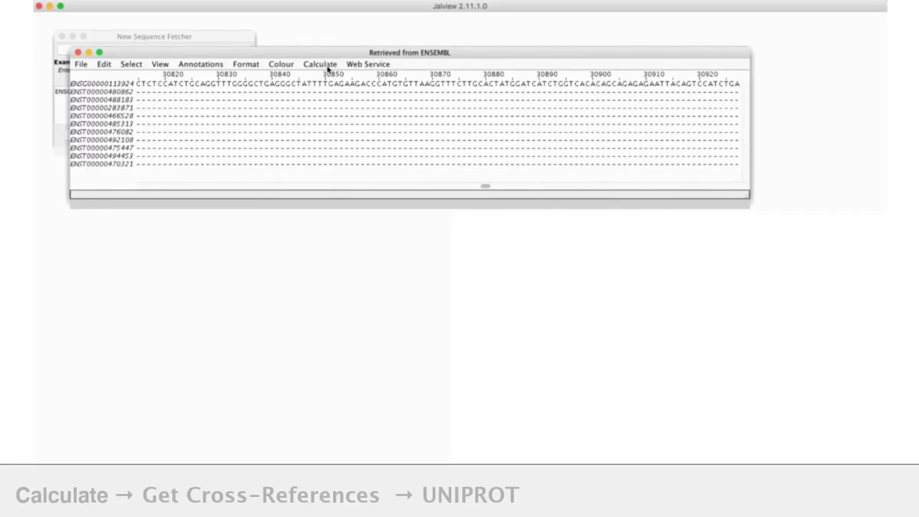
Fetch UNIPROT cross-references to build linked CDS and protein views
click(327, 68)
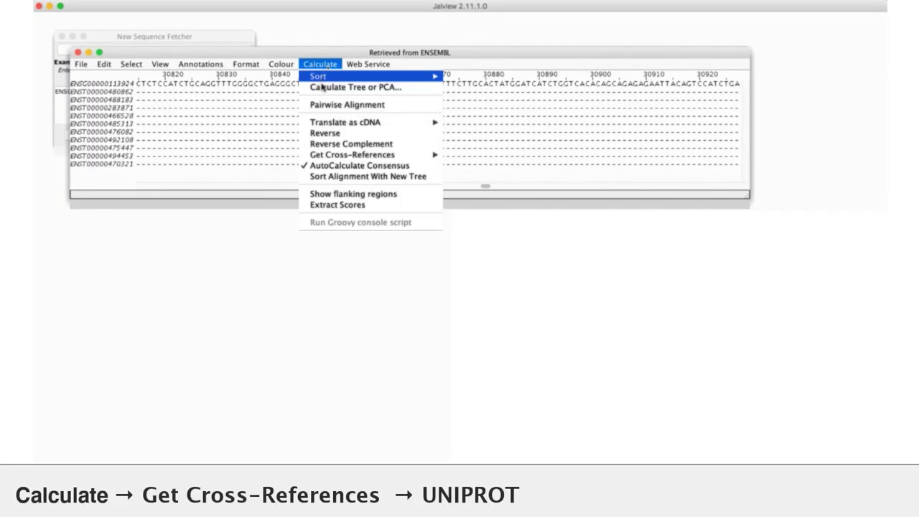
mouse_move(329, 156)
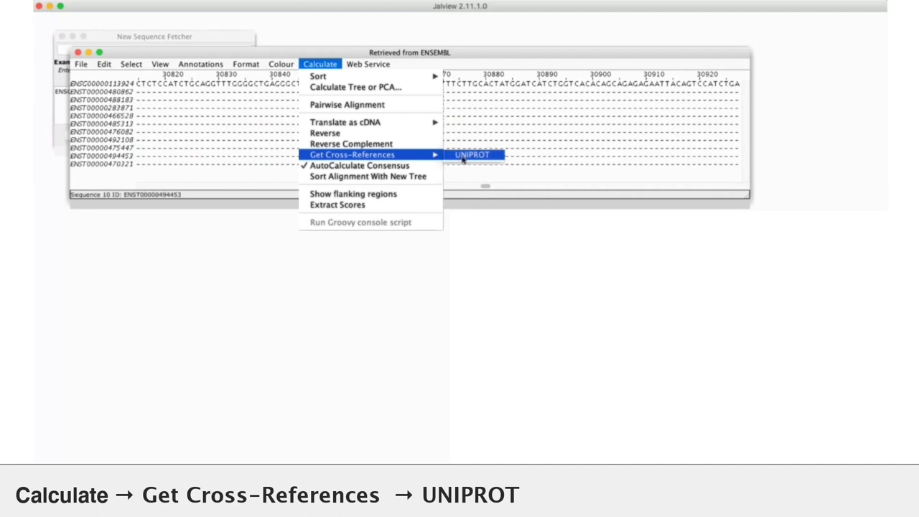
click(463, 155)
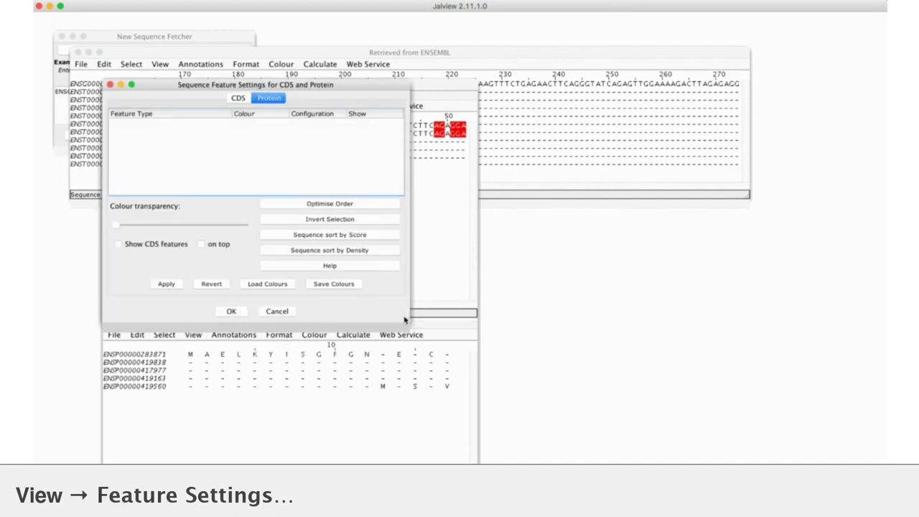
Show CDS features on the protein alignment, then move and enlarge the linked CDS/protein window
click(124, 249)
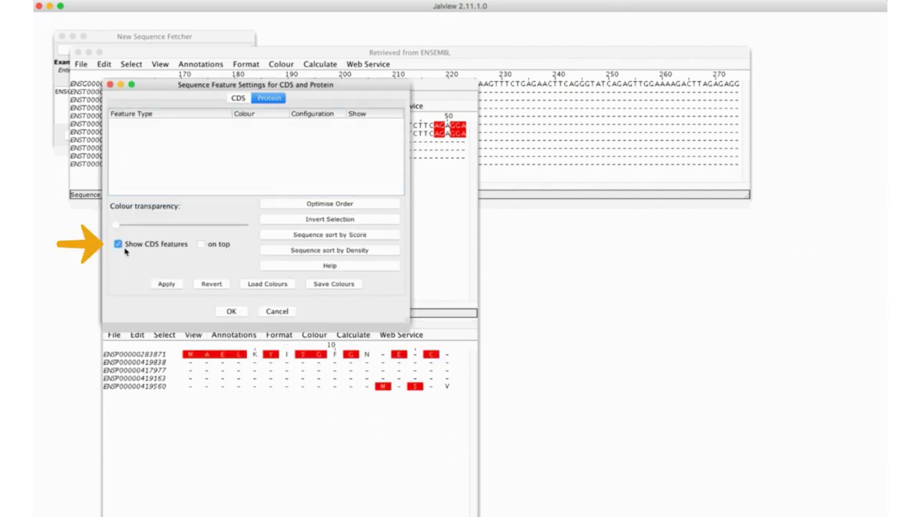
click(243, 311)
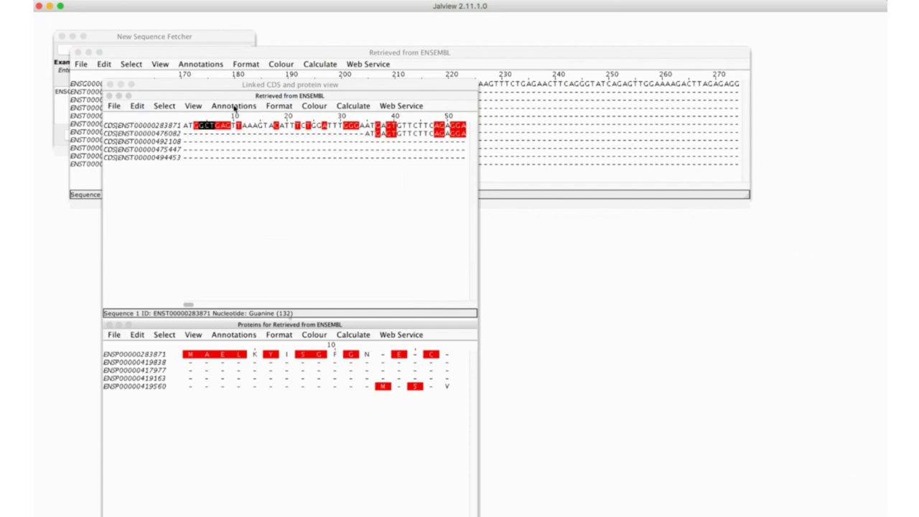
drag(225, 87, 291, 45)
drag(540, 499, 638, 453)
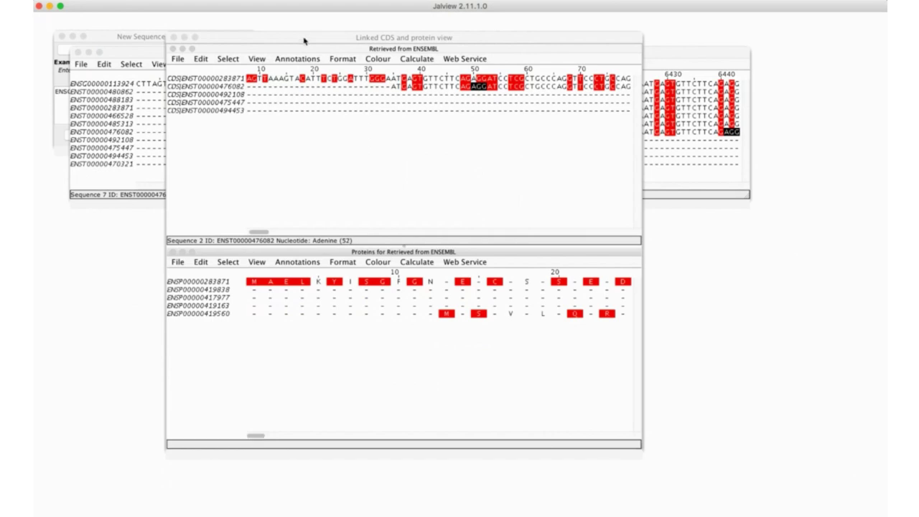
Reposition the linked window and inspect the variant details at protein residue Y
drag(351, 101, 357, 100)
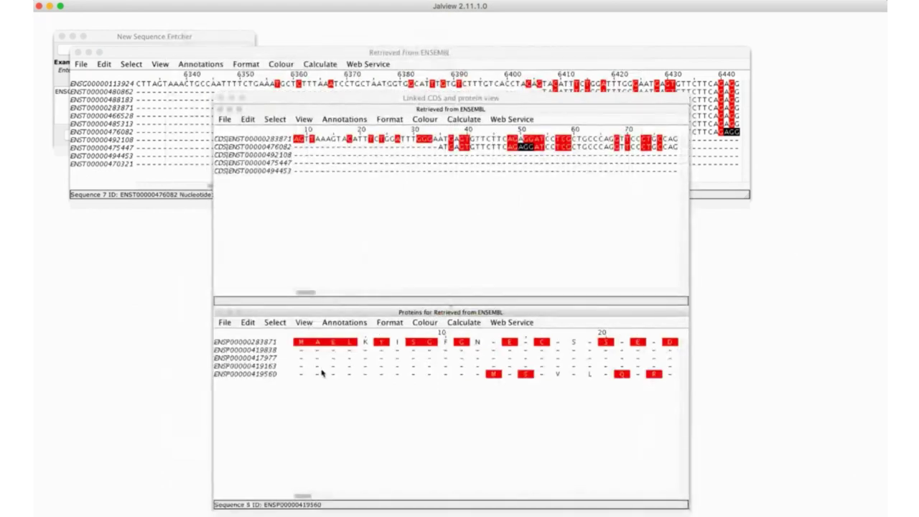
right_click(381, 342)
mouse_move(402, 354)
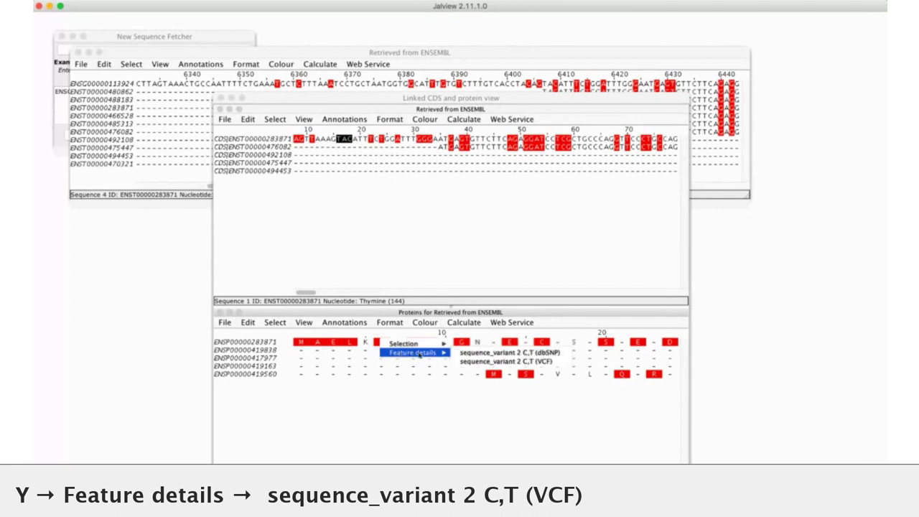
click(480, 362)
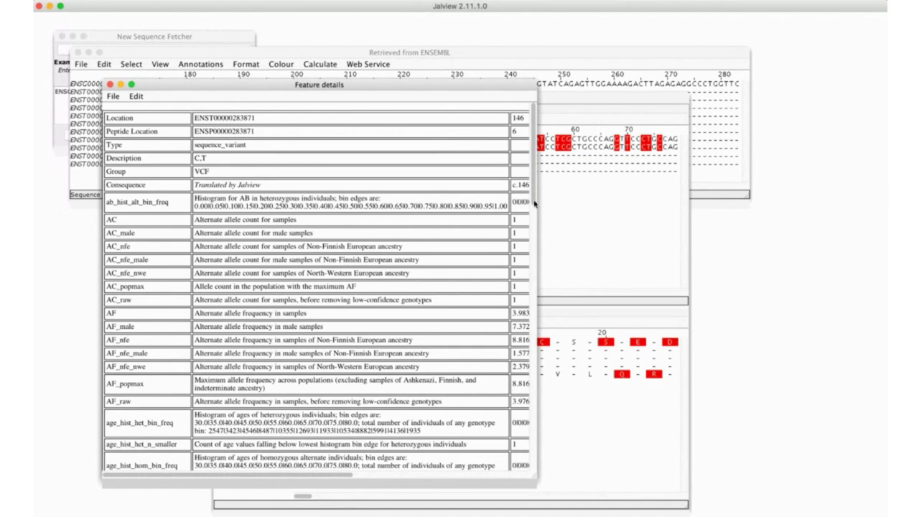
drag(534, 197, 883, 515)
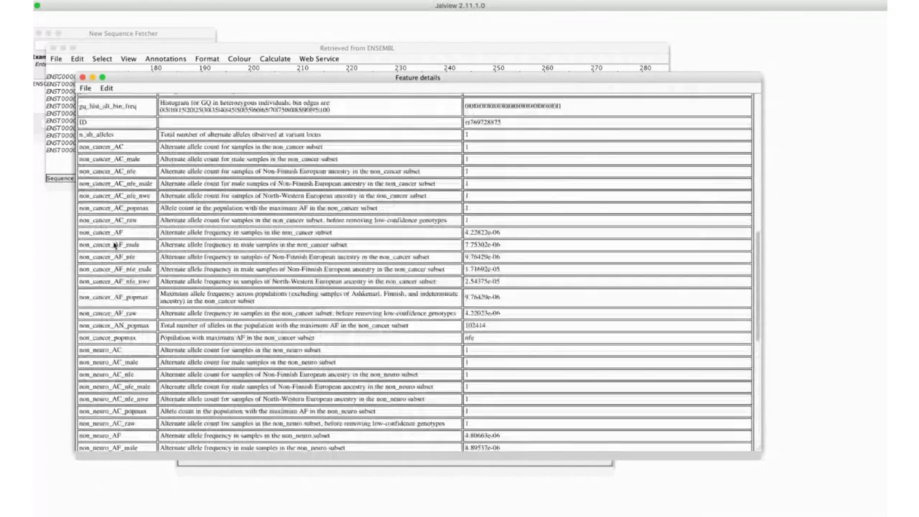
scroll(114, 245, up, 2)
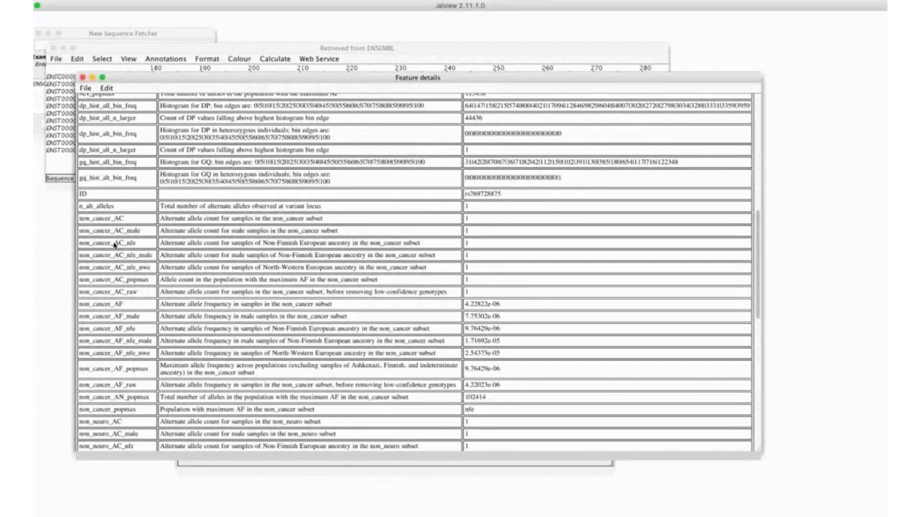
scroll(113, 245, up, 15)
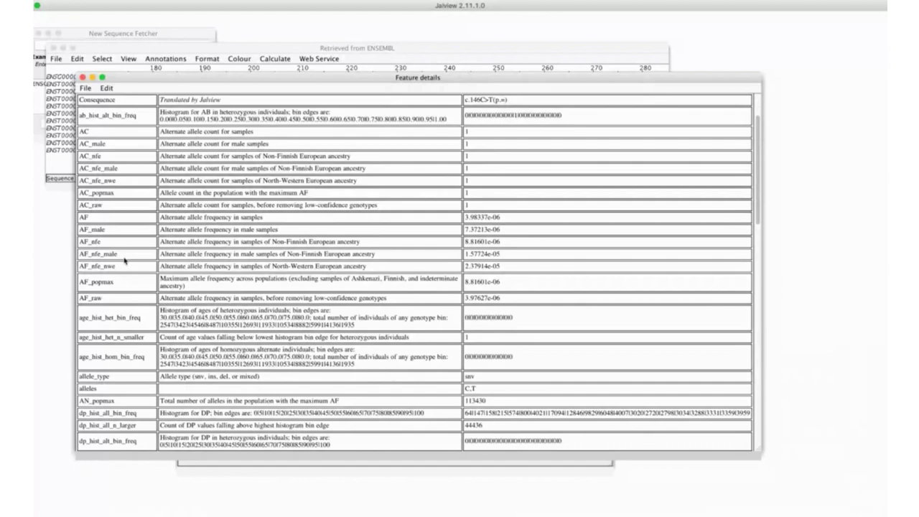
scroll(125, 264, down, 5)
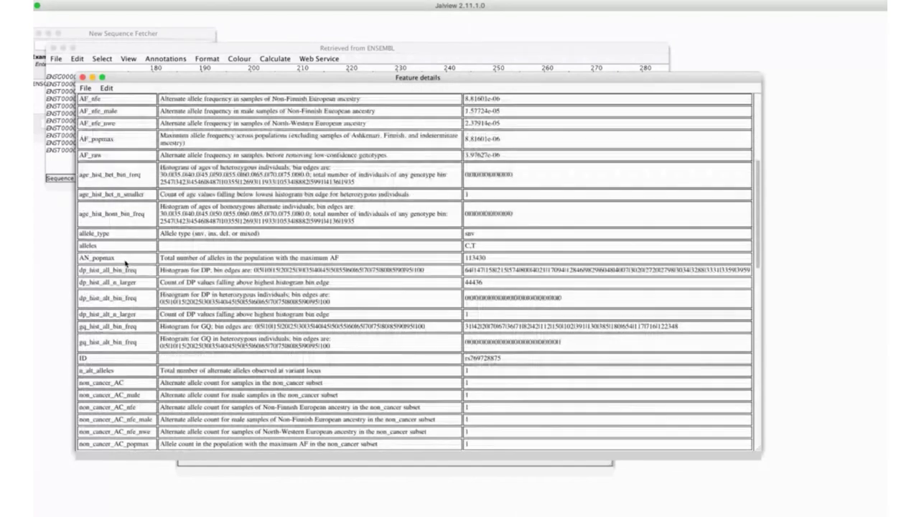
scroll(127, 382, down, 20)
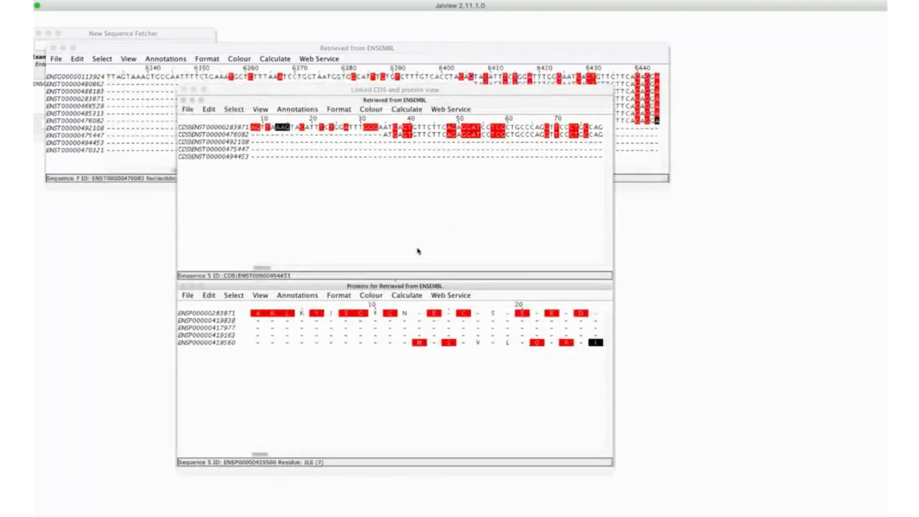
click(323, 268)
right_click(419, 309)
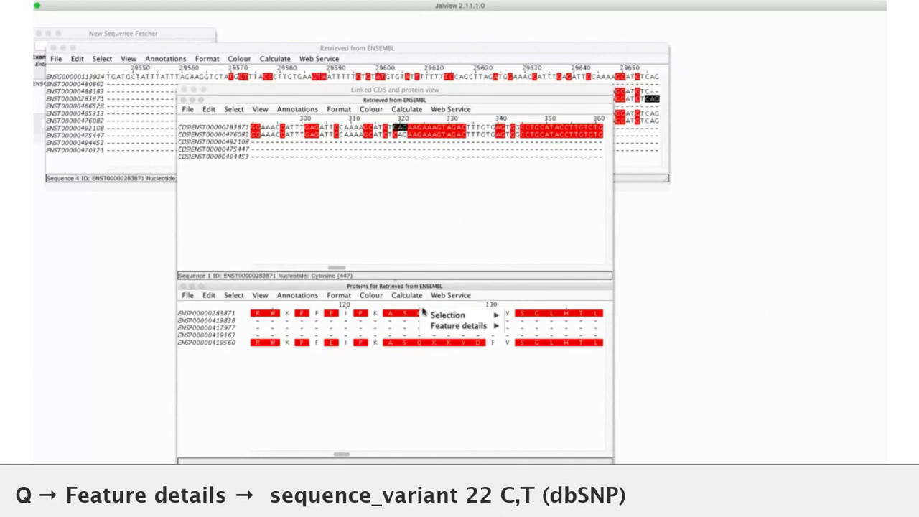
mouse_move(445, 325)
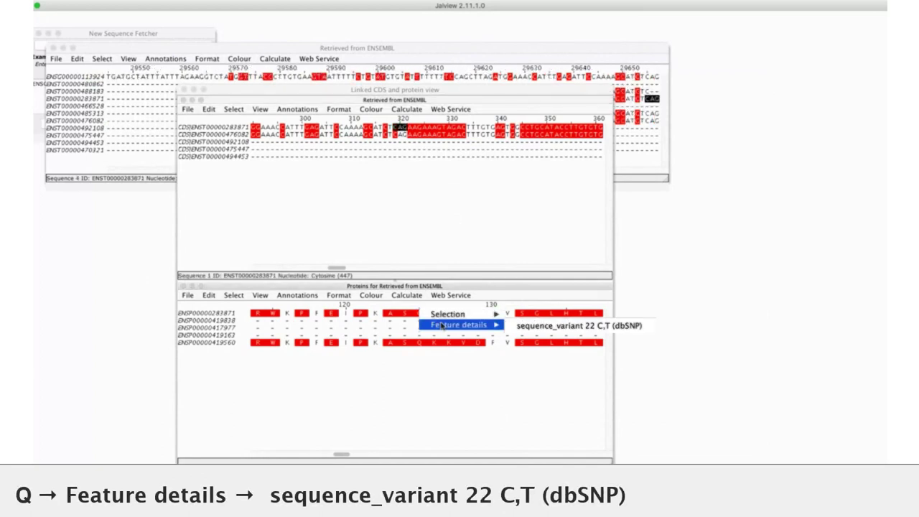
click(538, 327)
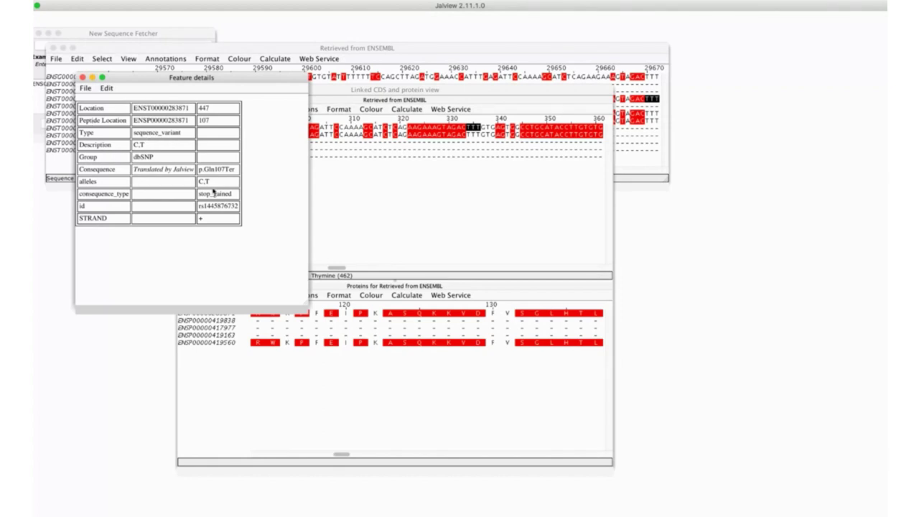
click(82, 78)
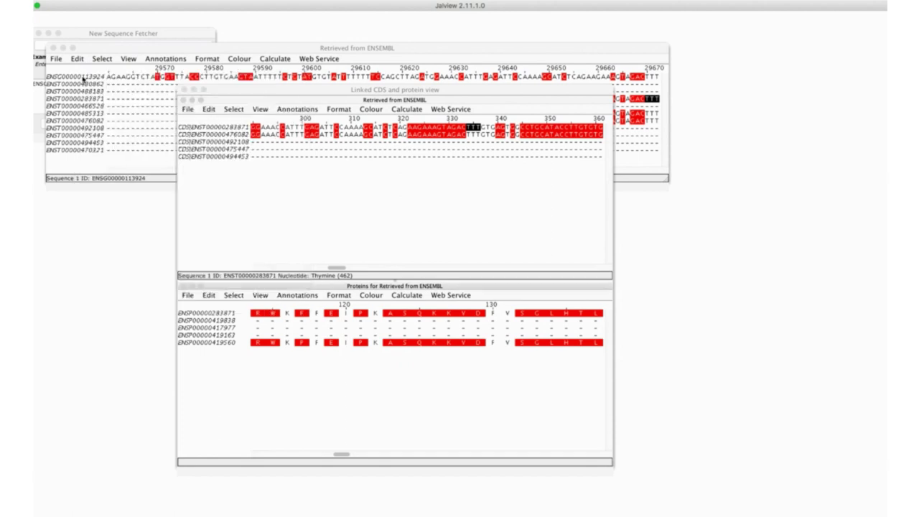
Open the CDS feature settings and the display configuration for sequence_variant features
click(261, 297)
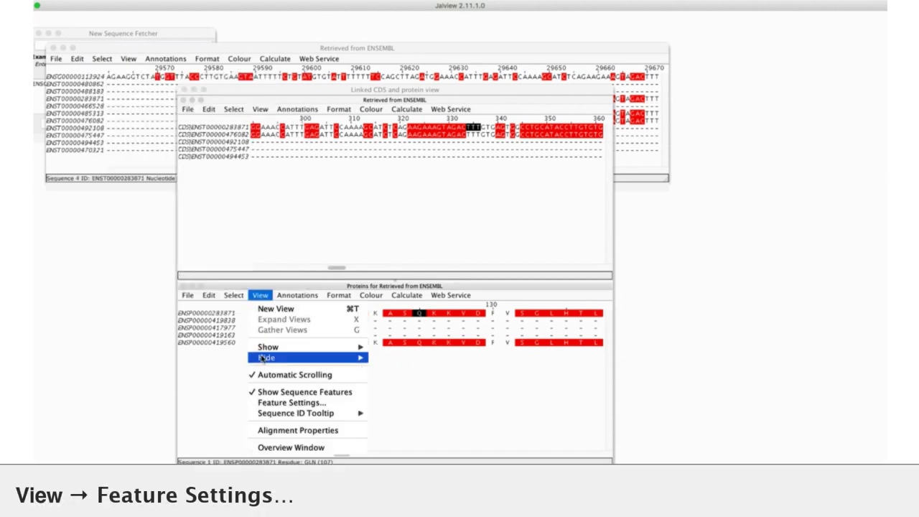
click(270, 403)
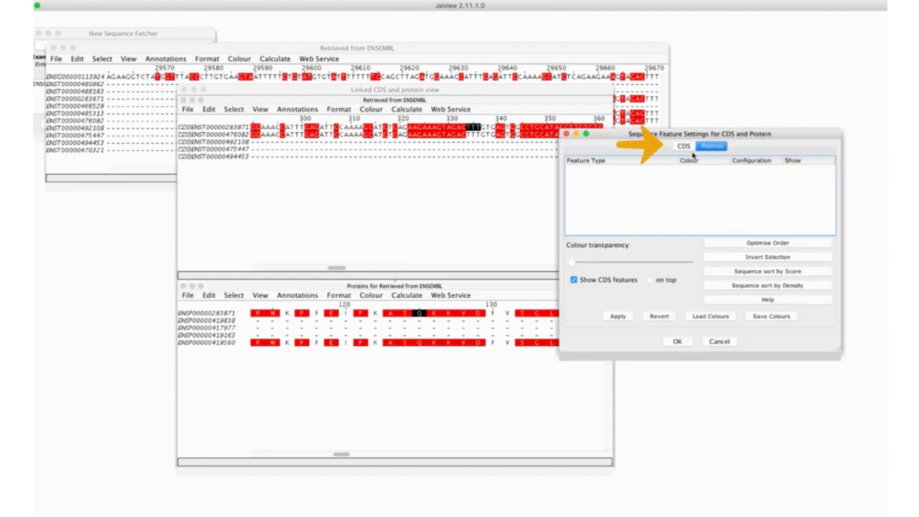
click(685, 146)
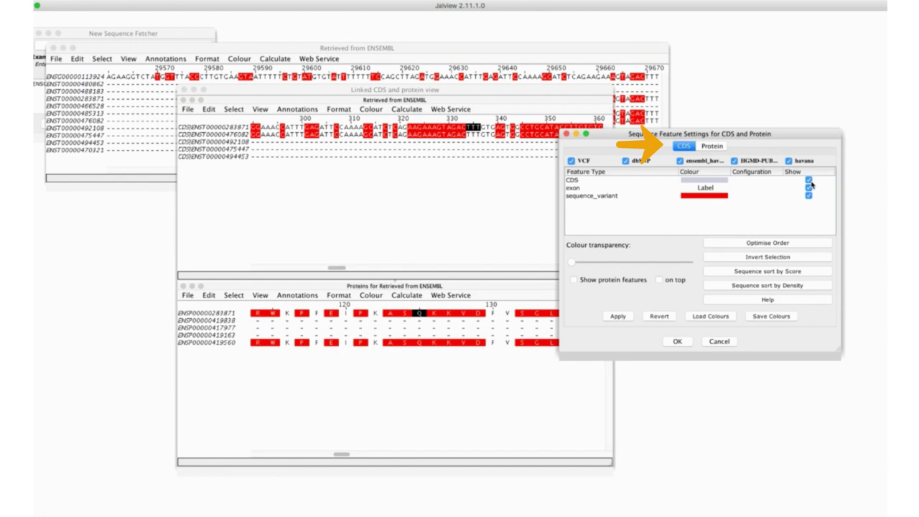
click(752, 197)
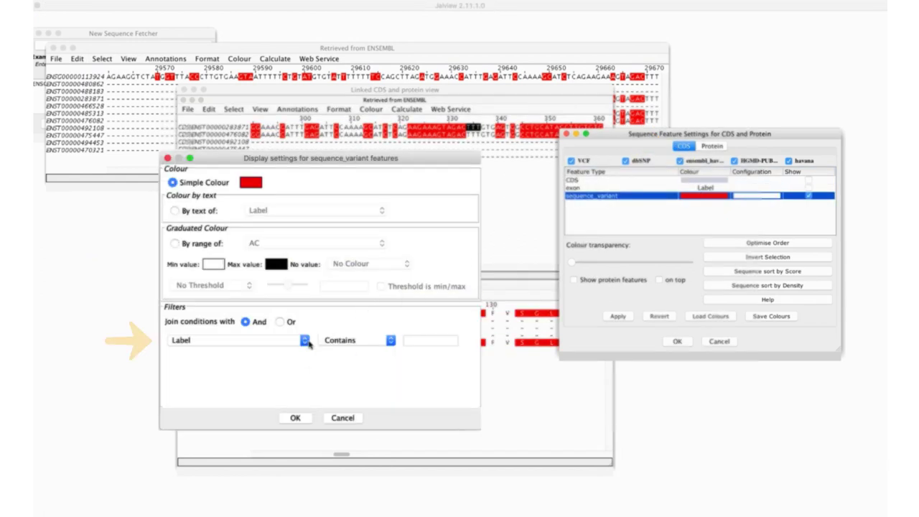
Filter sequence_variant features to consequence_type containing 'stop', then move Feature Settings aside
click(304, 342)
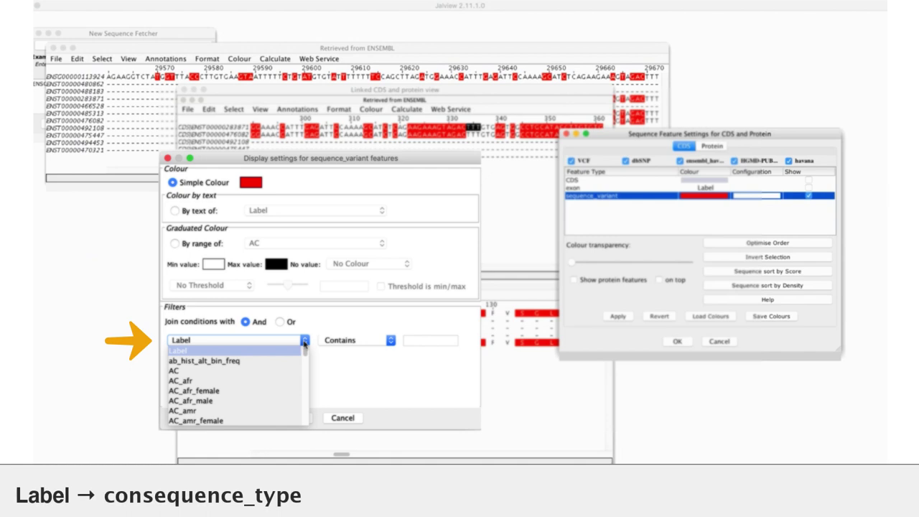
key(c)
key(o)
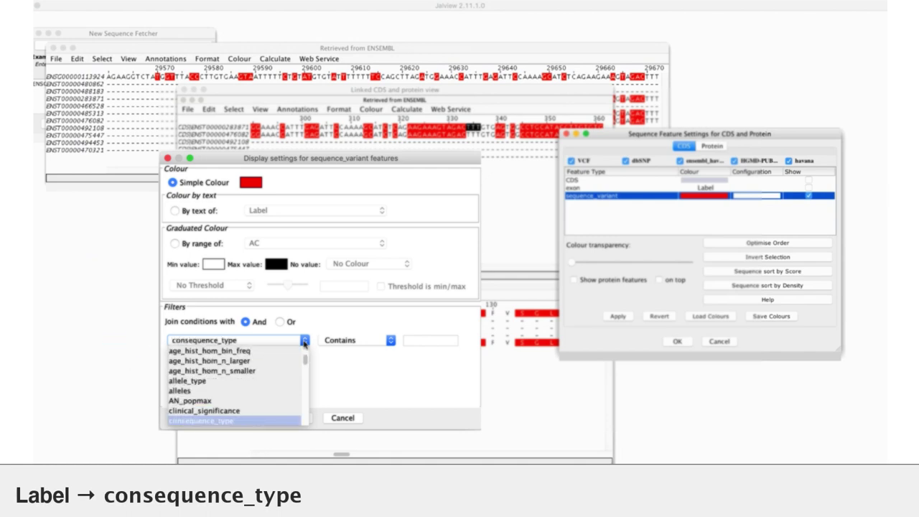
click(250, 344)
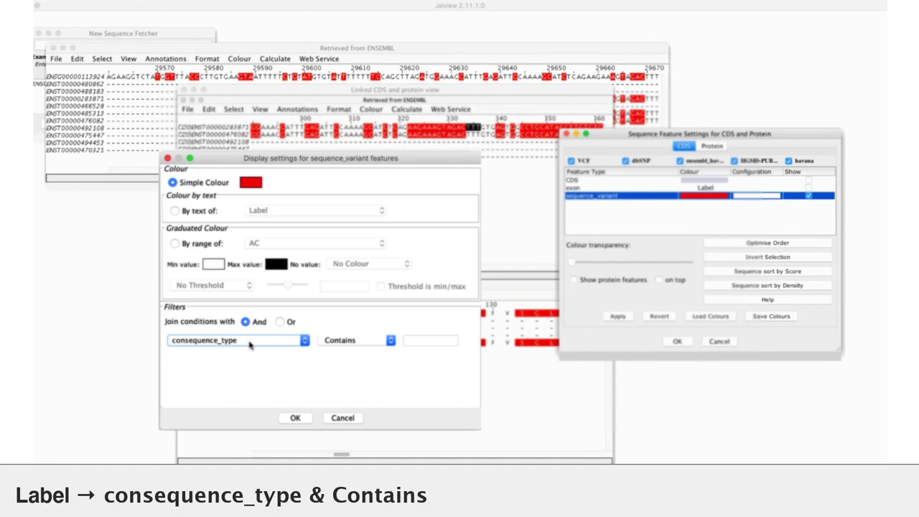
click(430, 342)
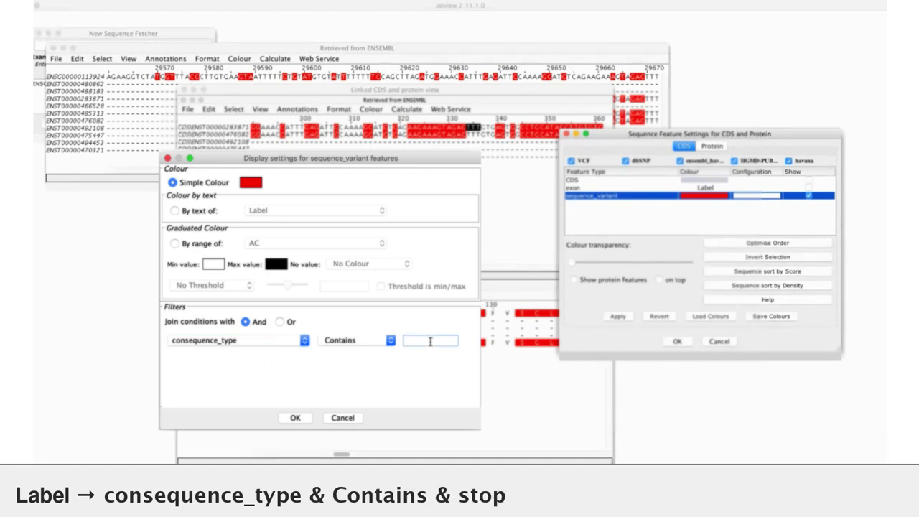
key(Return)
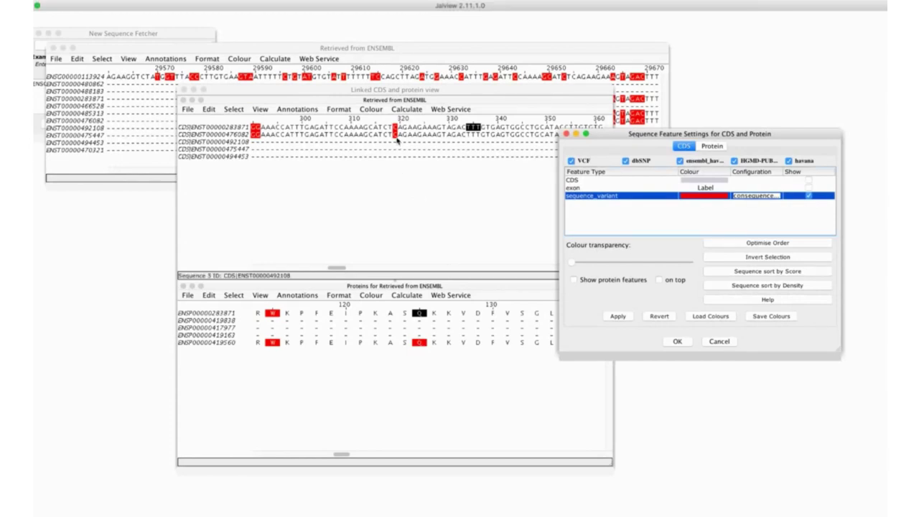
drag(746, 135, 847, 135)
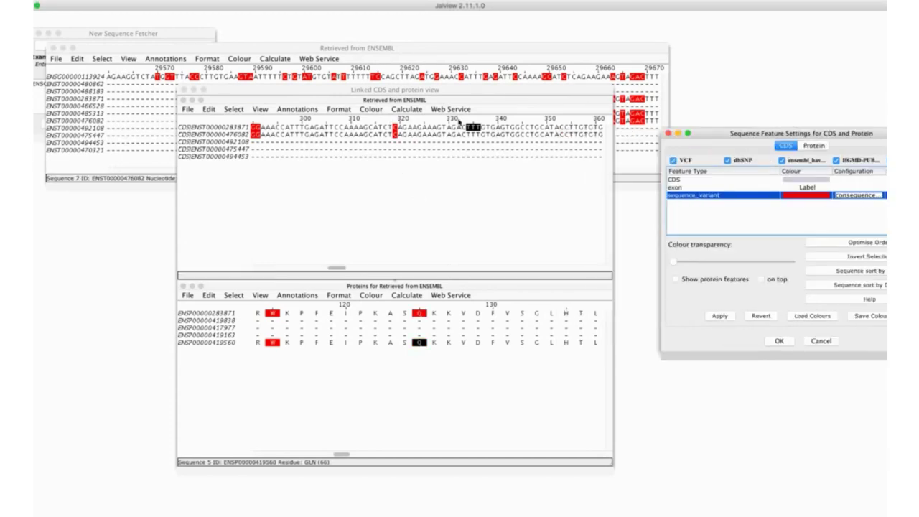
right_click(395, 139)
mouse_move(463, 138)
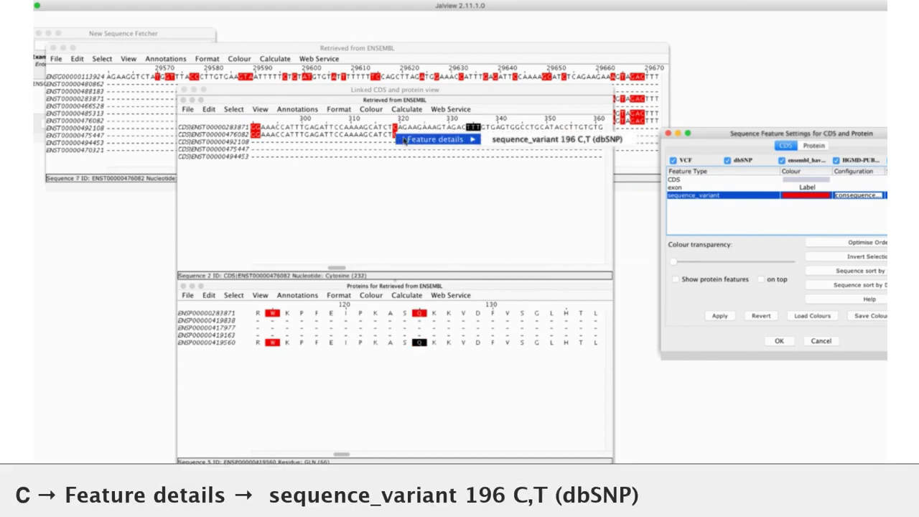
click(507, 140)
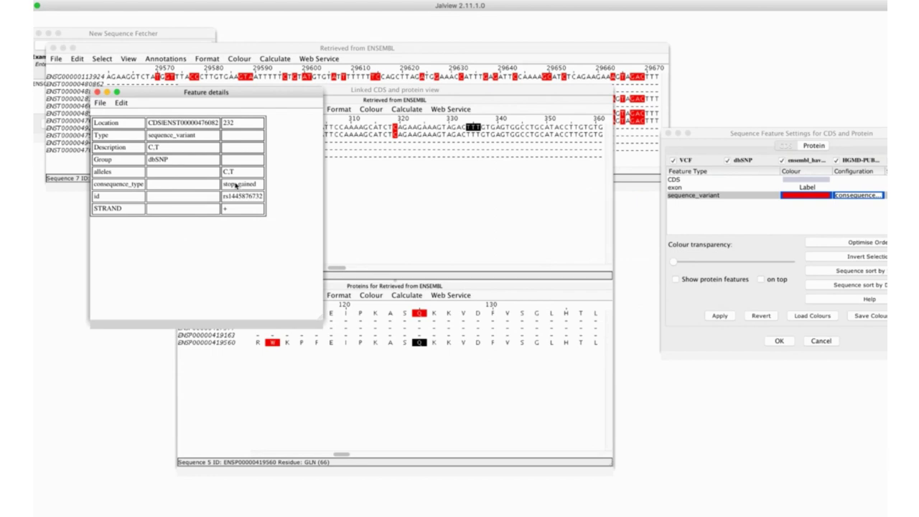
double_click(237, 185)
drag(152, 98, 129, 135)
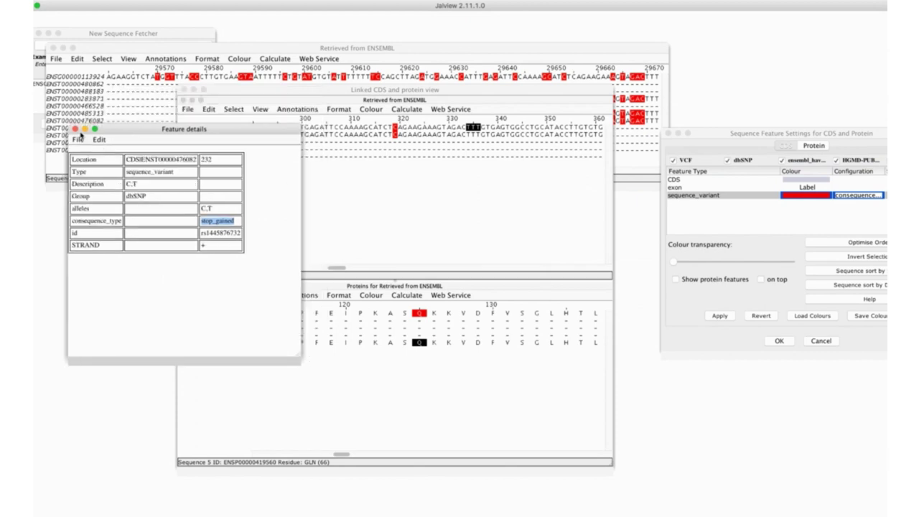
click(76, 130)
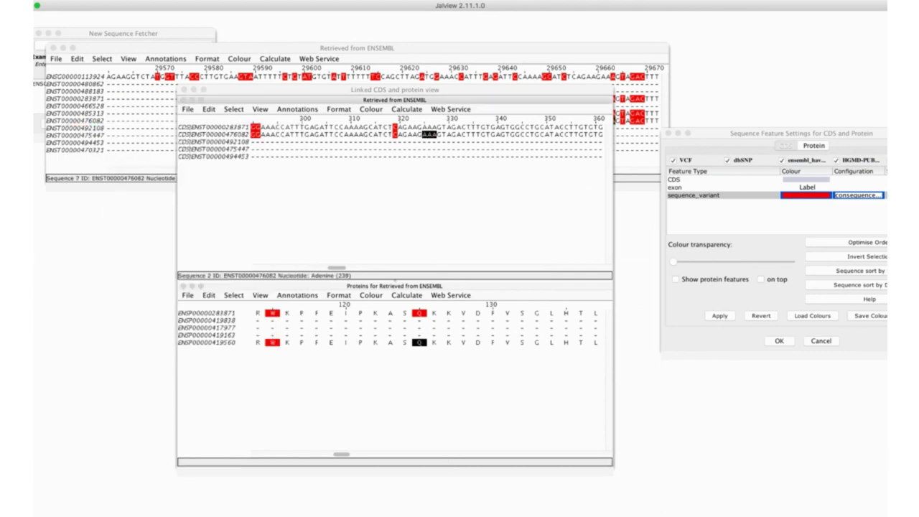
Bring Feature Settings back into view and remove the consequence_type contains 'stop' filter
drag(259, 105, 115, 125)
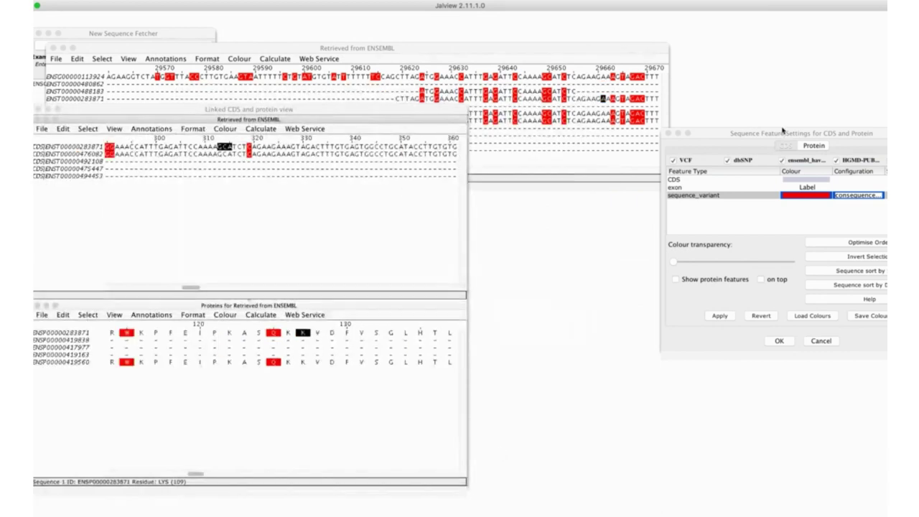
drag(785, 136, 625, 158)
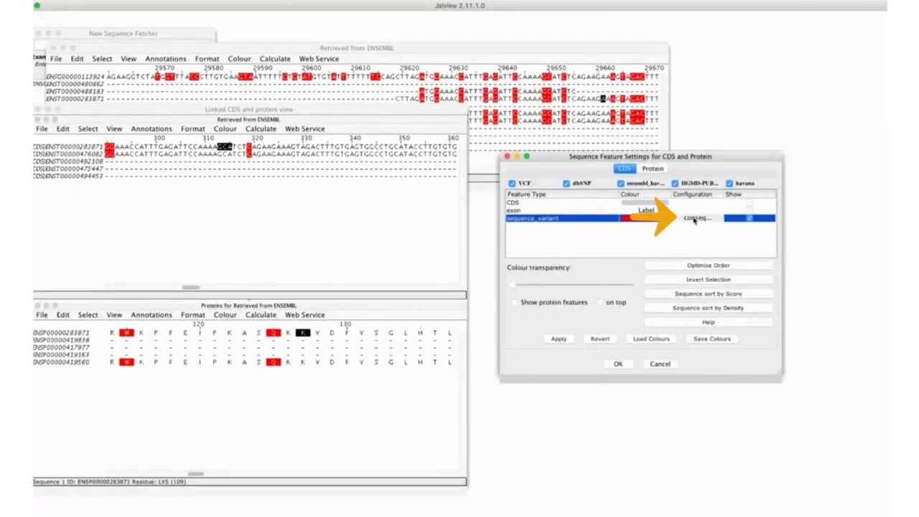
click(697, 218)
click(413, 370)
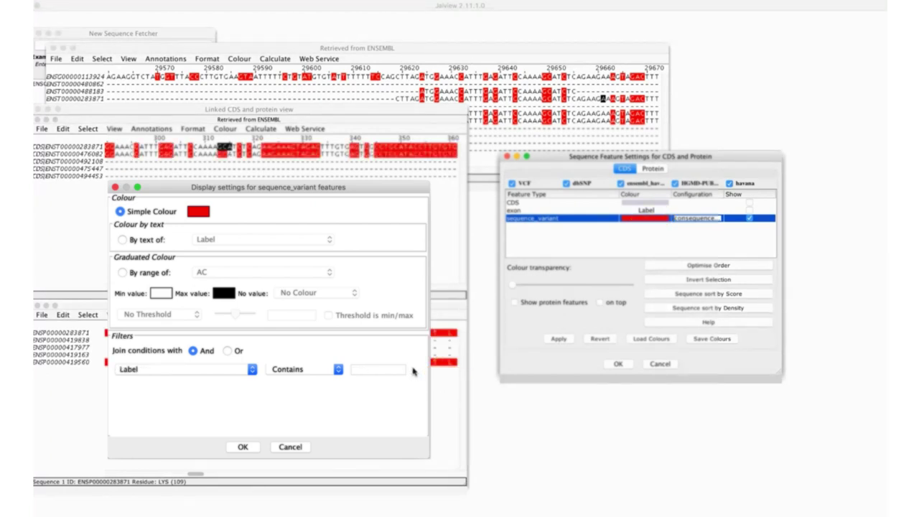
Add a sequence_variant filter AF_fin > 0.4 and apply it
click(251, 369)
scroll(253, 402, down, 5)
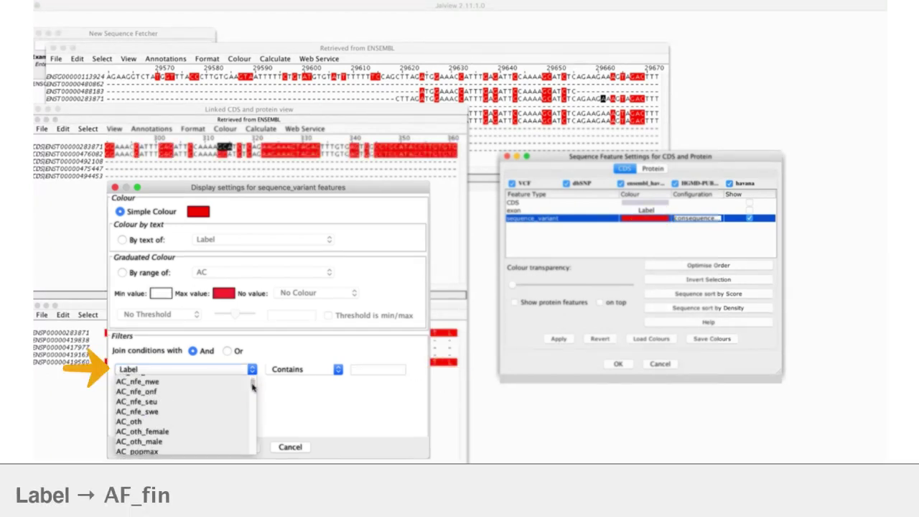
scroll(253, 388, down, 10)
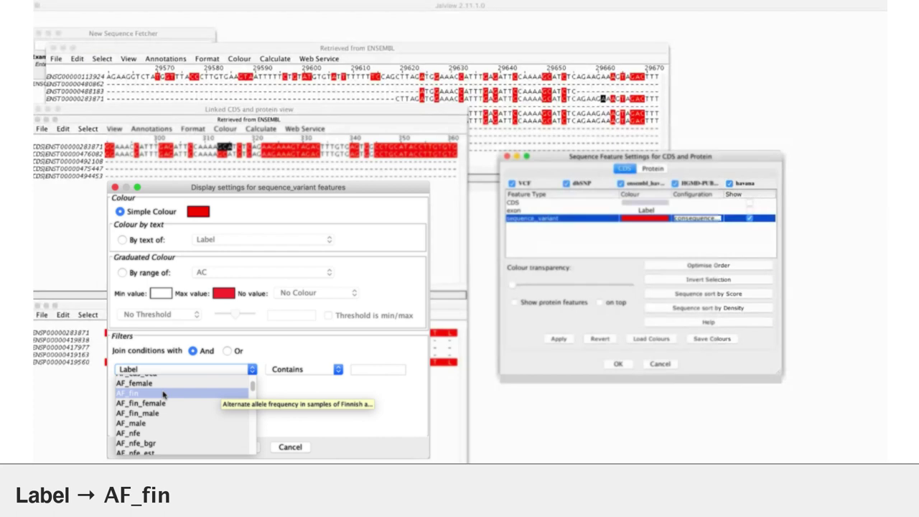
click(163, 394)
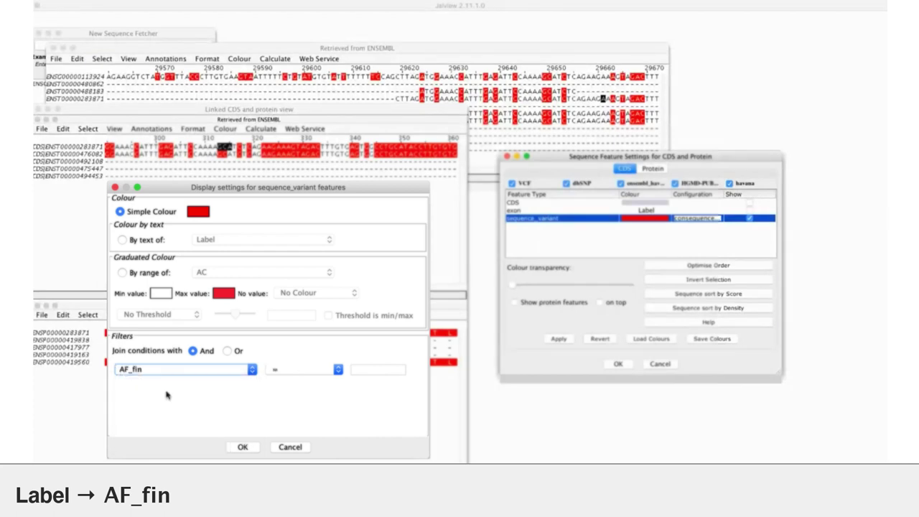
click(338, 370)
click(324, 409)
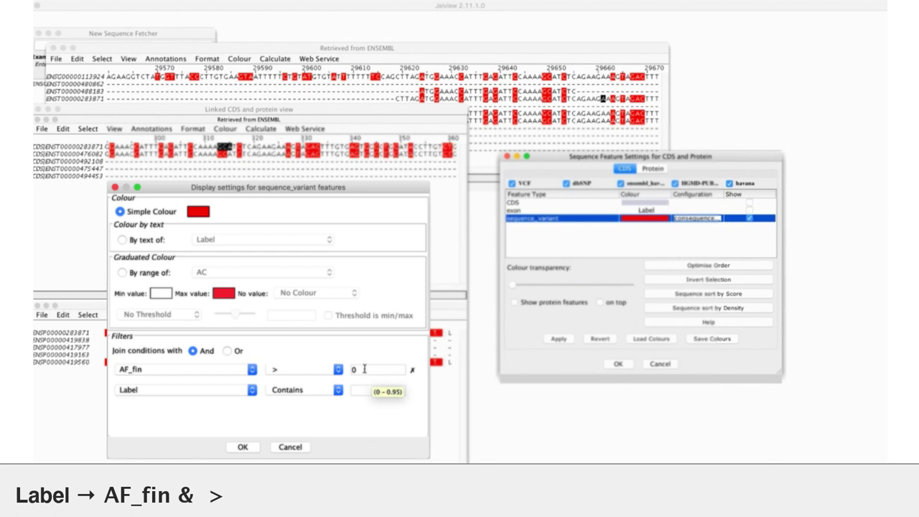
click(365, 369)
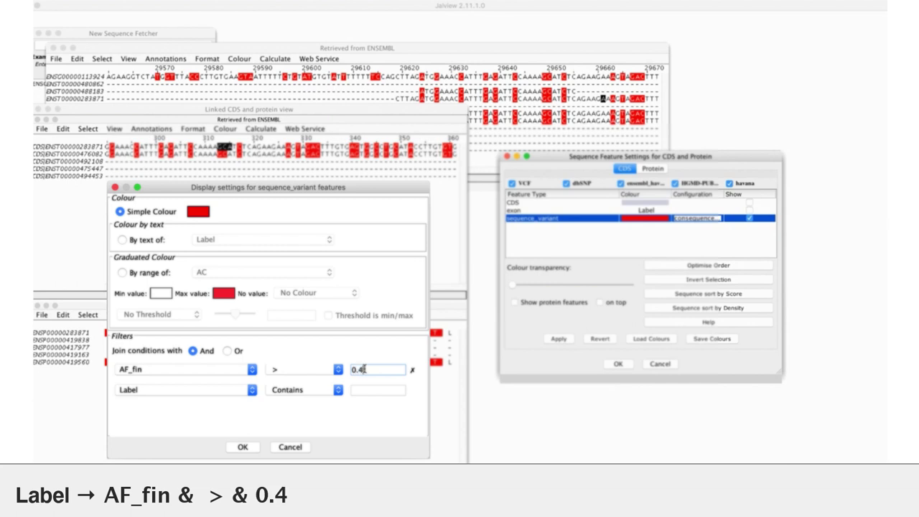
text(.4)
click(251, 446)
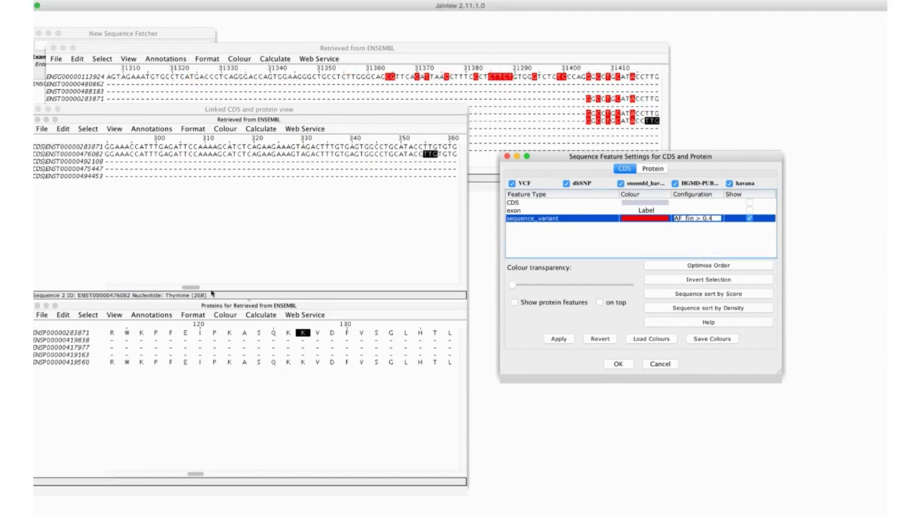
click(212, 293)
scroll(186, 293, left, 10)
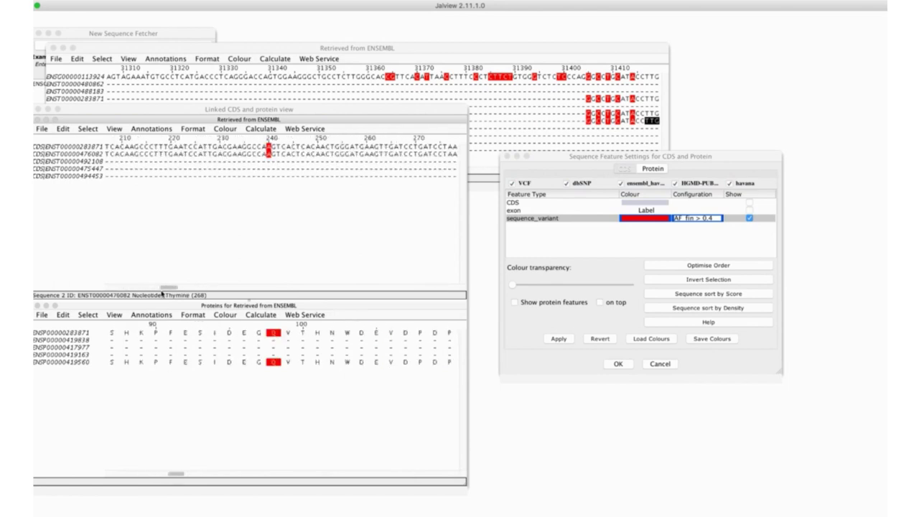
scroll(163, 294, right, 3)
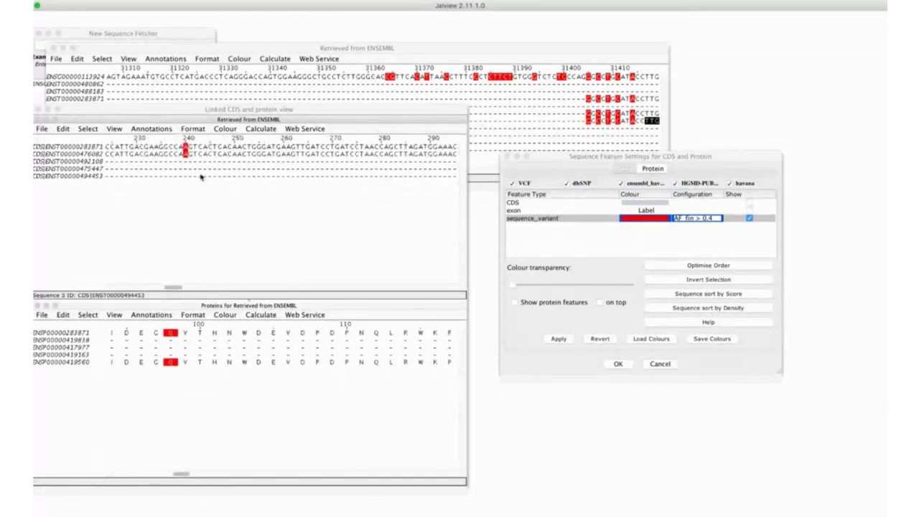
right_click(184, 148)
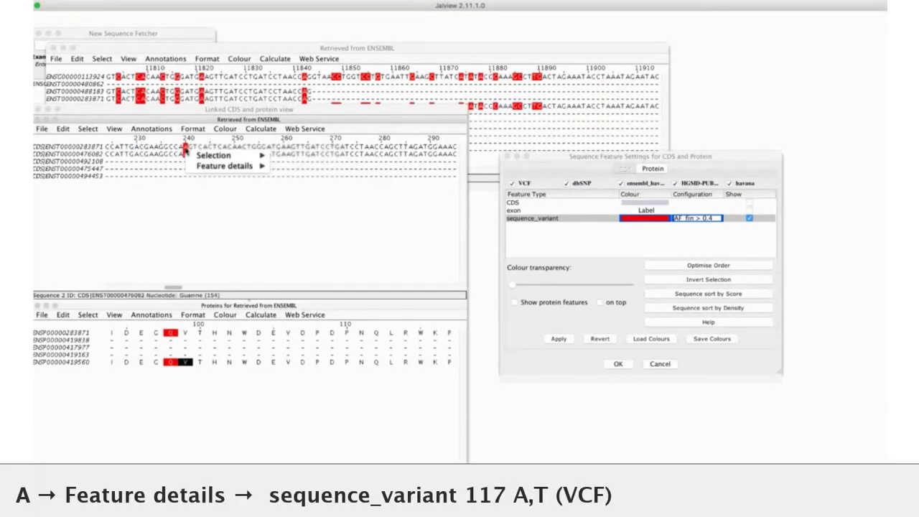
mouse_move(213, 166)
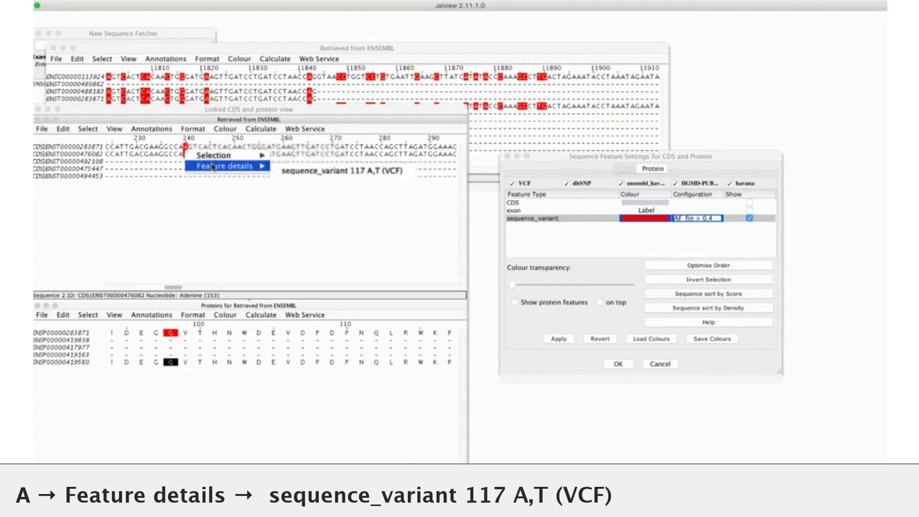
click(305, 171)
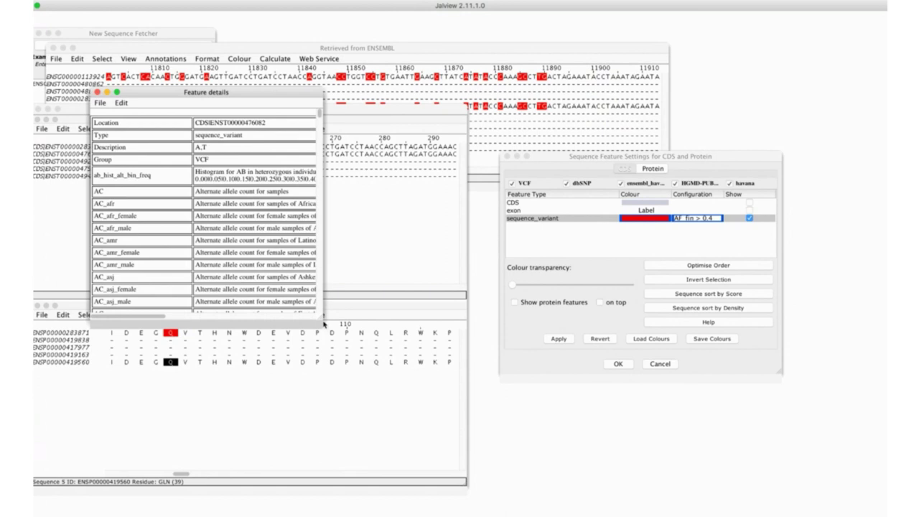
drag(323, 320, 427, 470)
scroll(196, 283, down, 10)
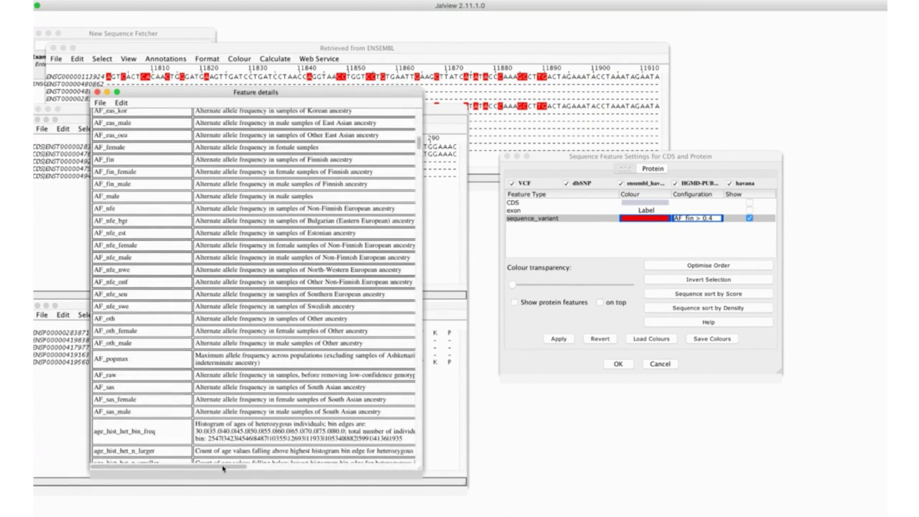
drag(223, 468, 300, 468)
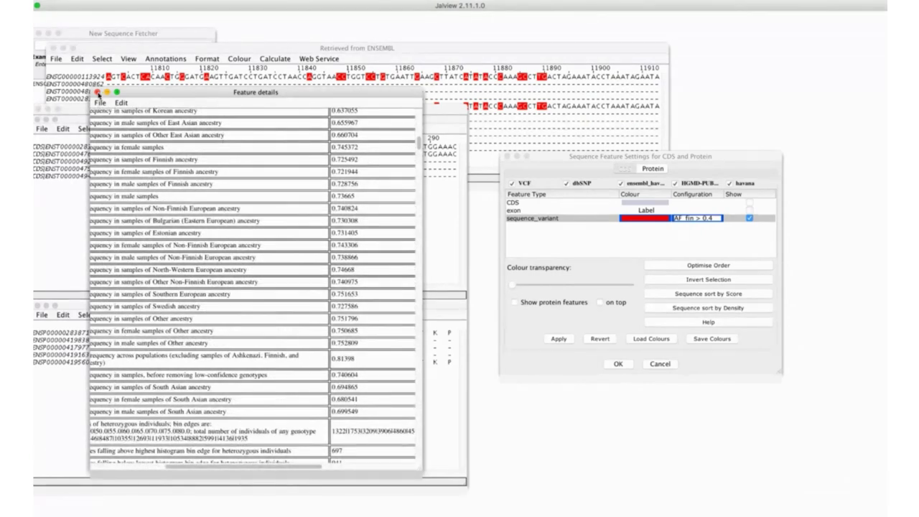
click(97, 93)
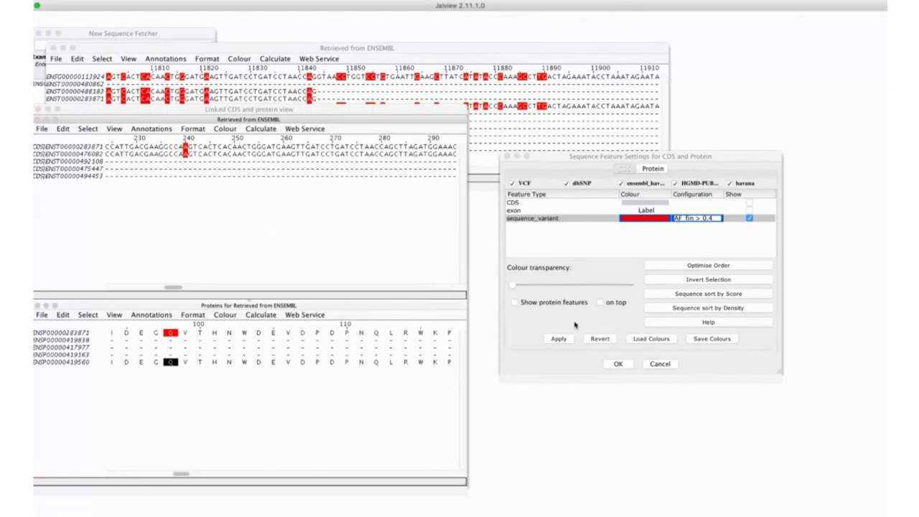
click(619, 364)
drag(436, 111, 392, 207)
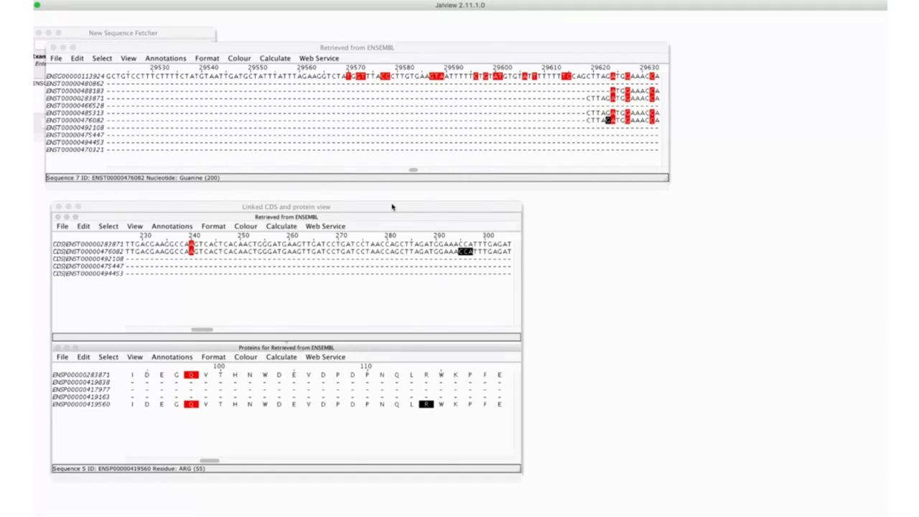
right_click(89, 375)
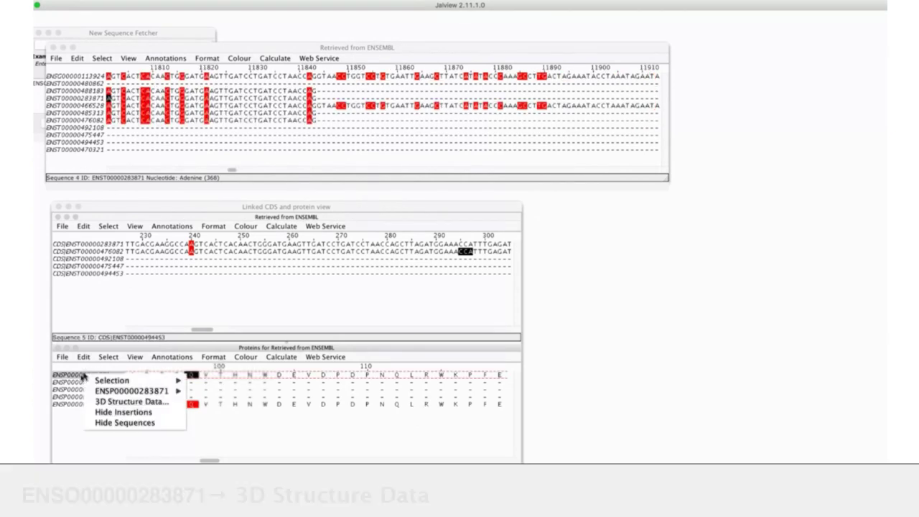
click(124, 402)
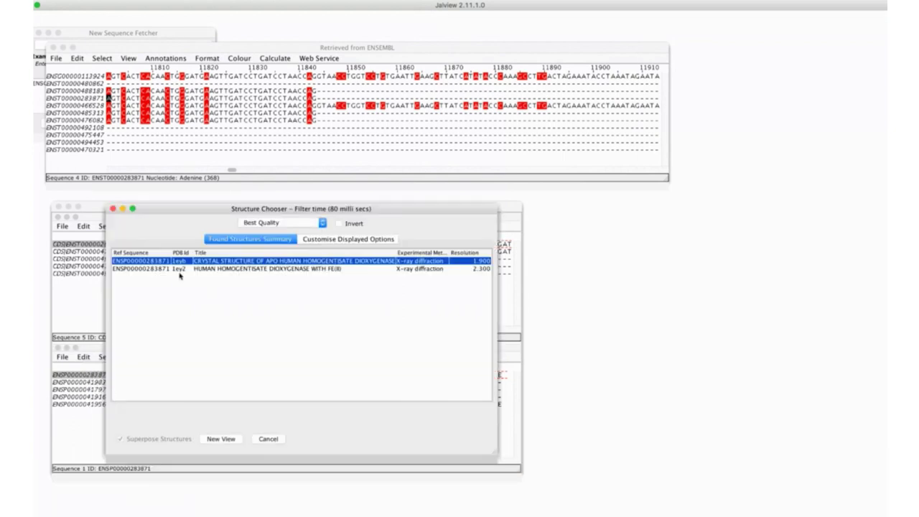